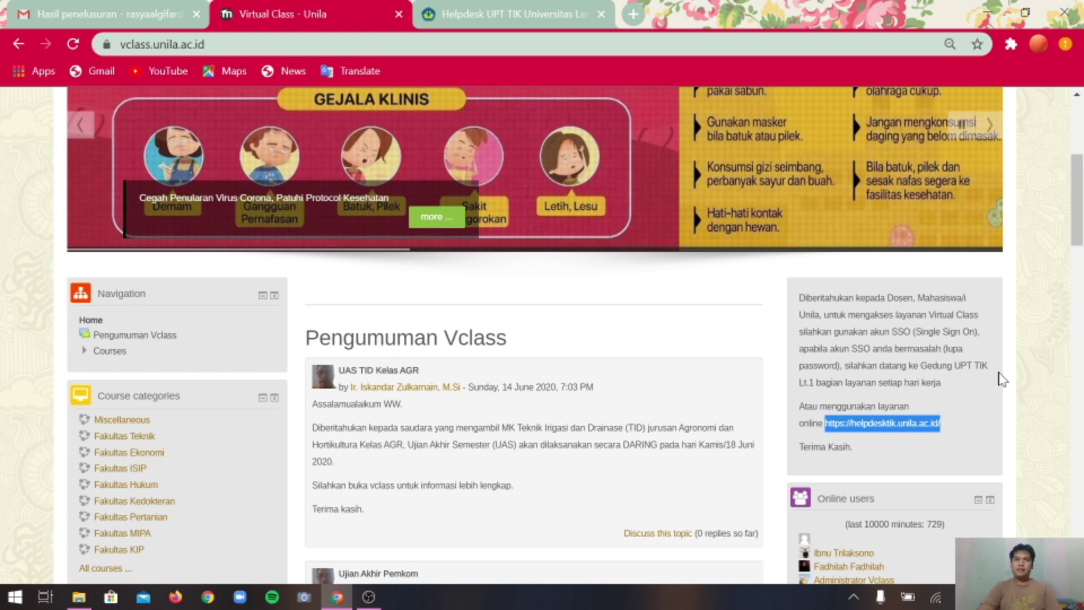
# Return from the Helpdesk TIK Unila login page to the Virtual Class Unila announcements page.
pyautogui.click(522, 12)
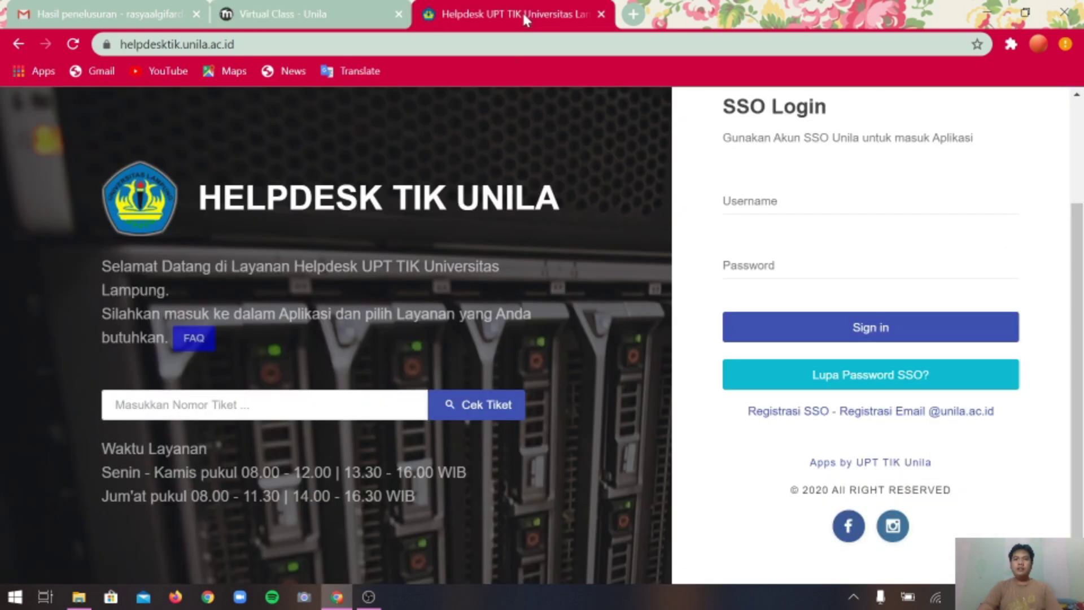
pyautogui.scroll(2, 1079, 206)
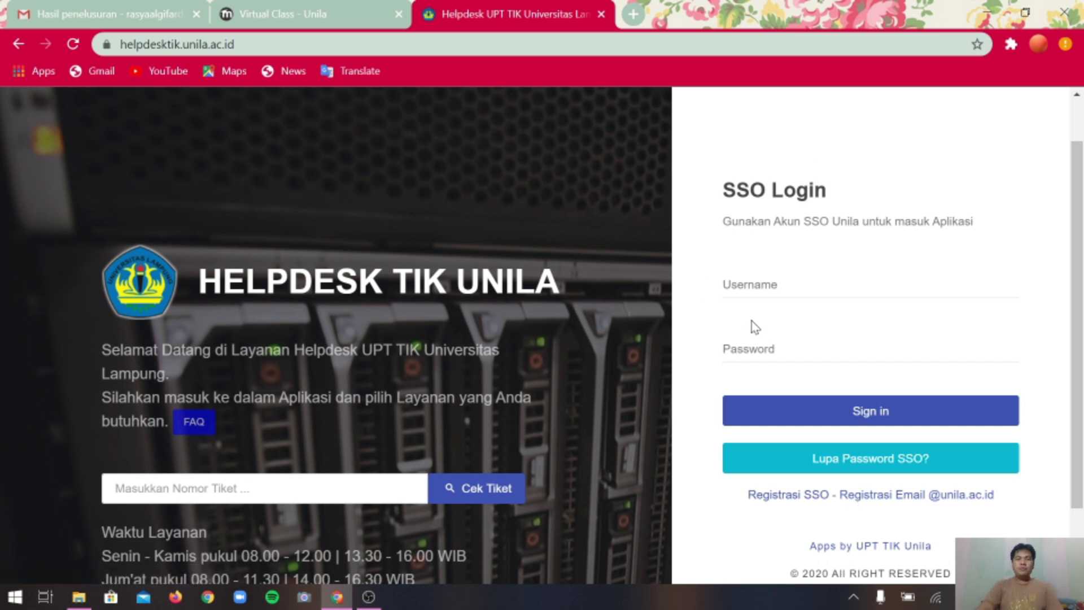
pyautogui.click(344, 17)
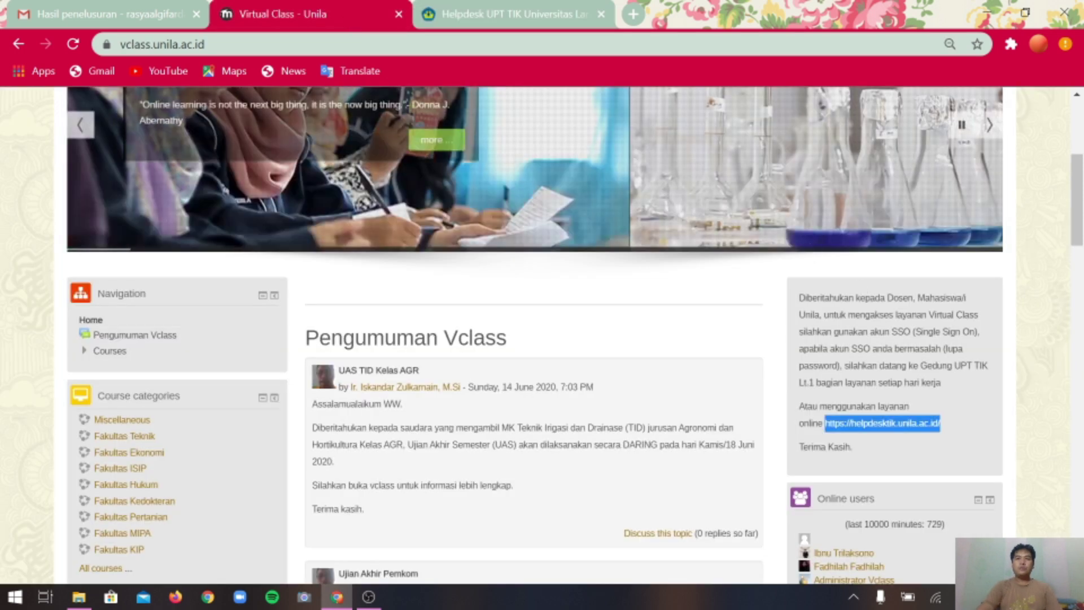
# Log in to Virtual Class Unila with the SSO account's username and password.
pyautogui.moveTo(1075, 221); pyautogui.dragTo(1077, 160)
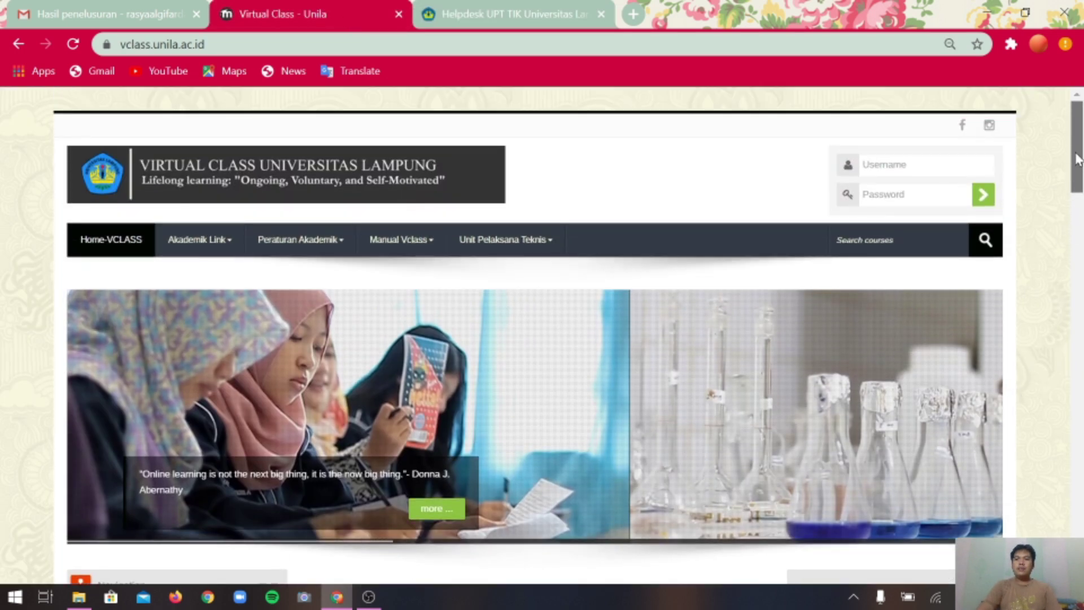
pyautogui.click(904, 165)
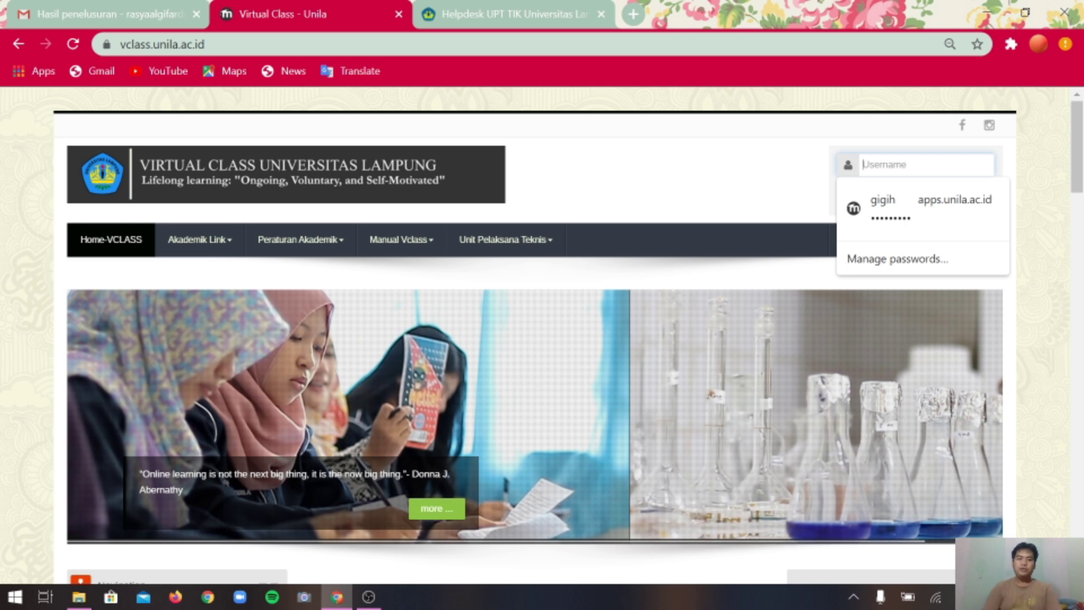
pyautogui.click(694, 156)
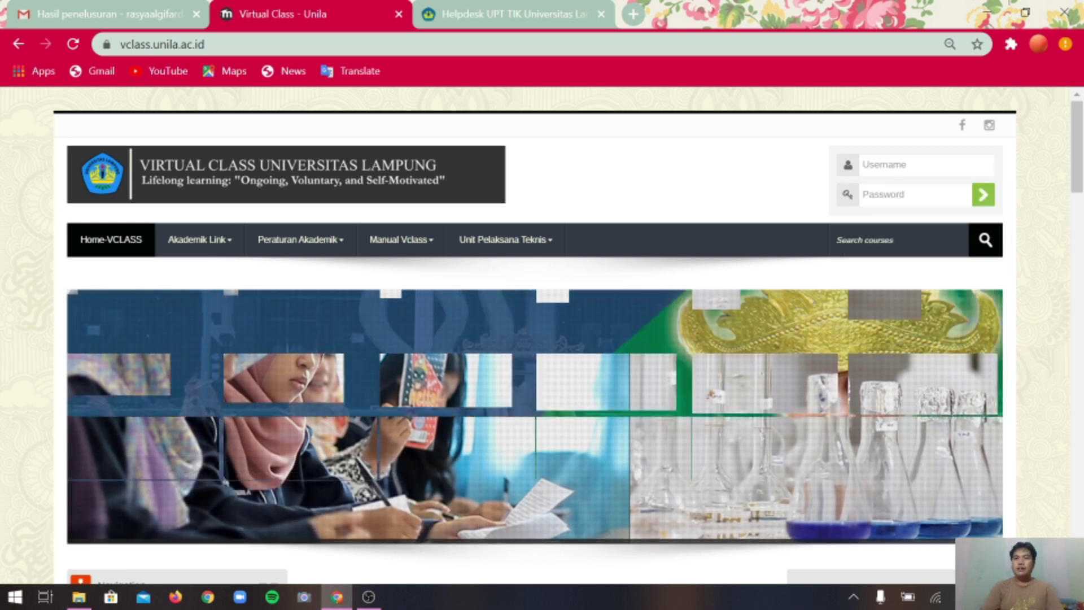
pyautogui.click(903, 165)
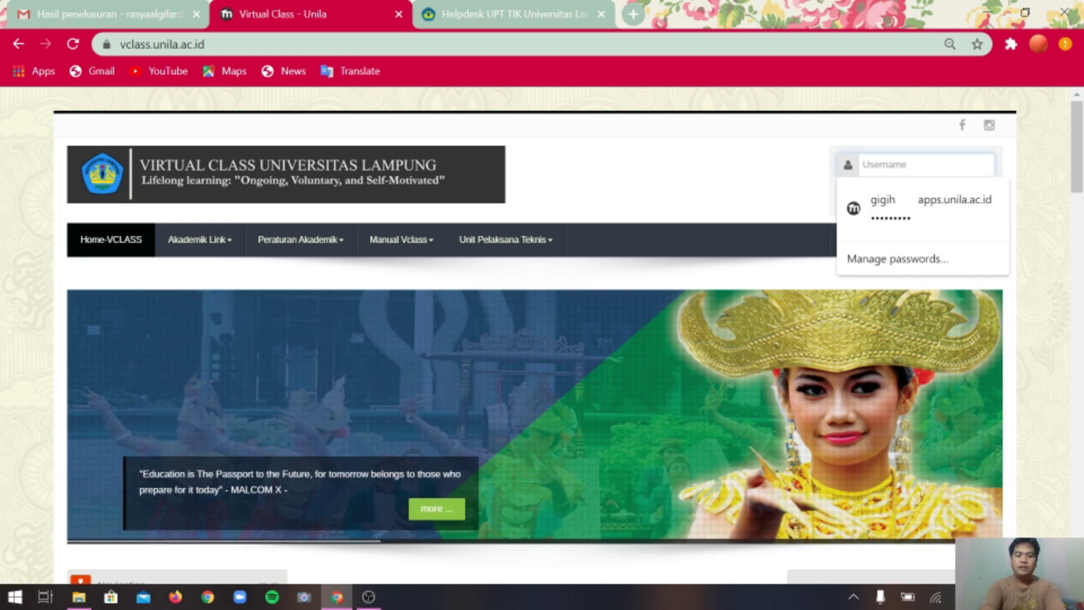
pyautogui.write('sinta')
pyautogui.press('Tab')
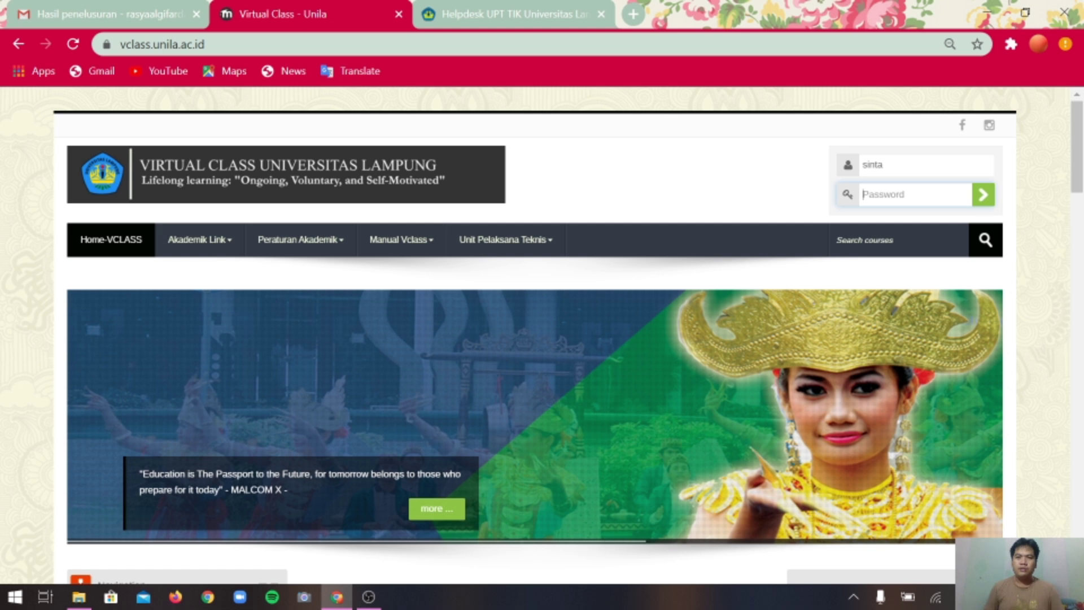
pyautogui.write('••••••')
pyautogui.press('Return')
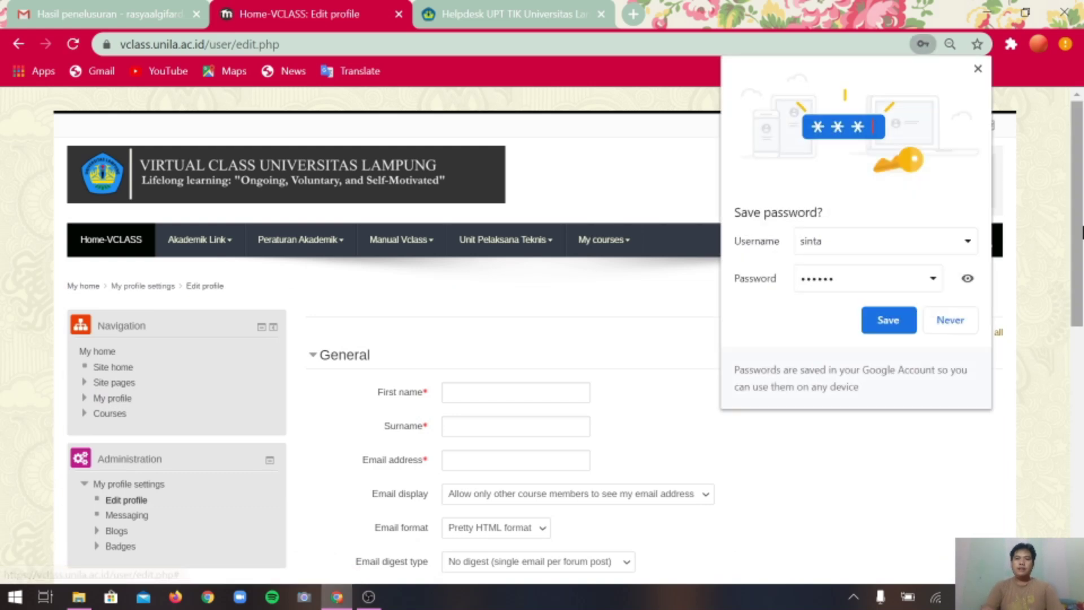
# Dismiss Chrome's save-password and password-breach dialogs, then scroll through the blank Edit profile form.
pyautogui.click(886, 317)
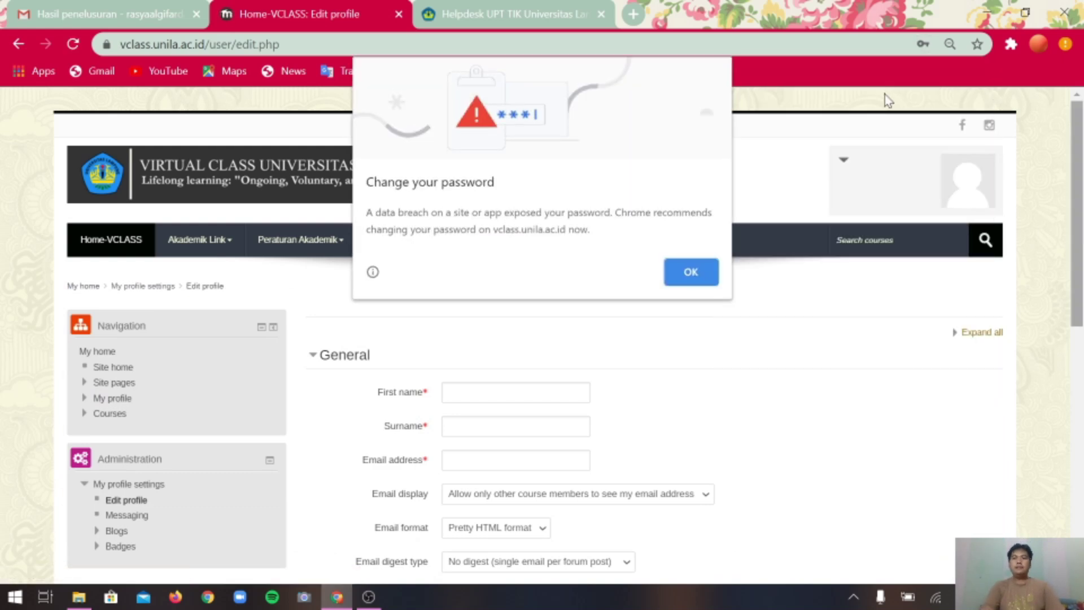
pyautogui.click(690, 274)
pyautogui.moveTo(1071, 226); pyautogui.dragTo(1072, 257)
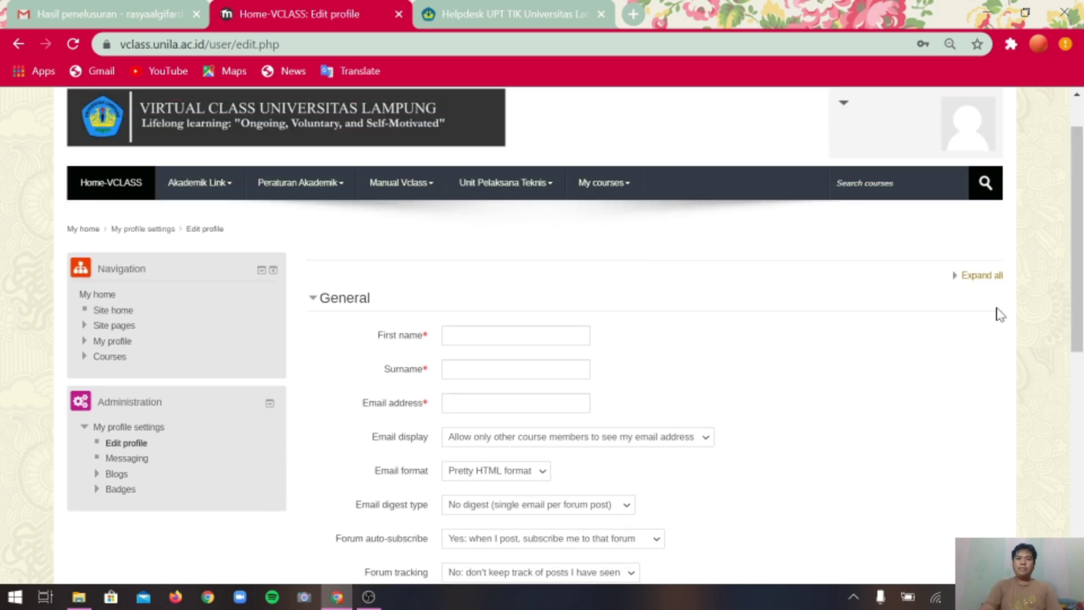
pyautogui.moveTo(1078, 293); pyautogui.dragTo(1079, 335)
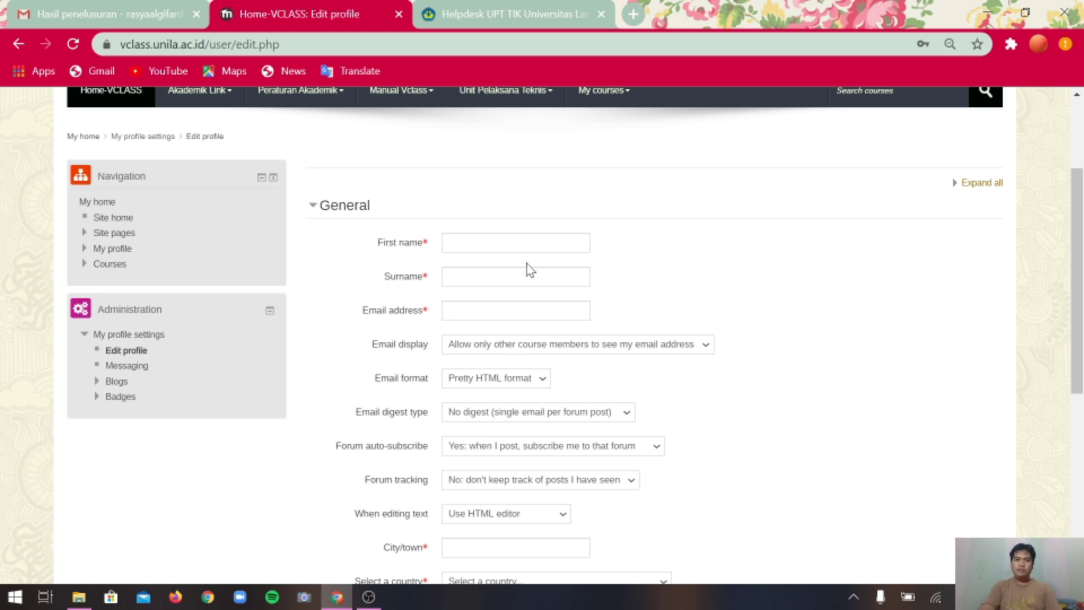
pyautogui.moveTo(1075, 279); pyautogui.dragTo(1080, 291)
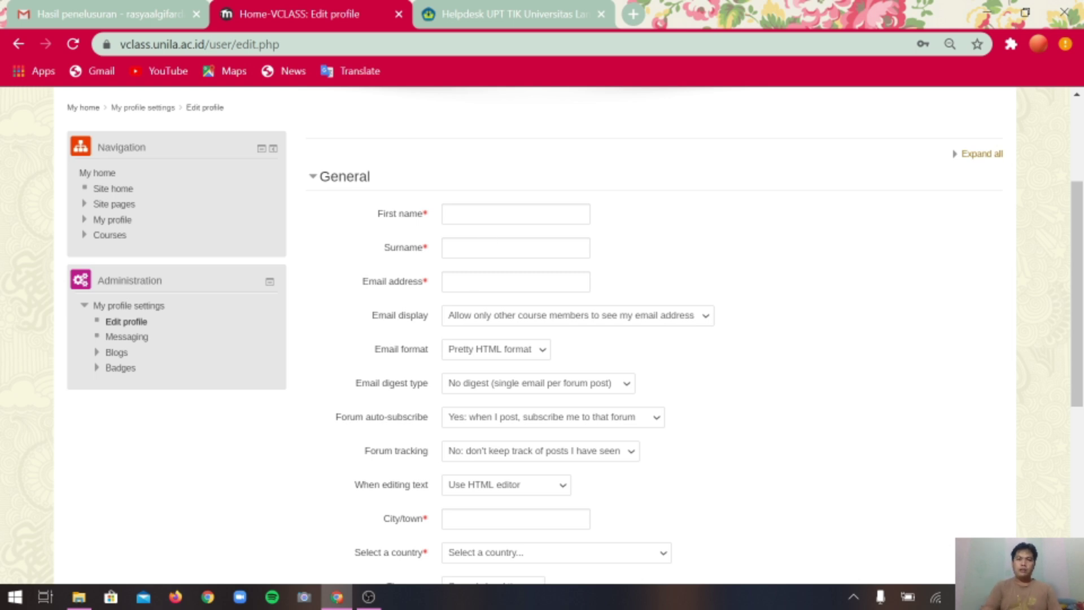
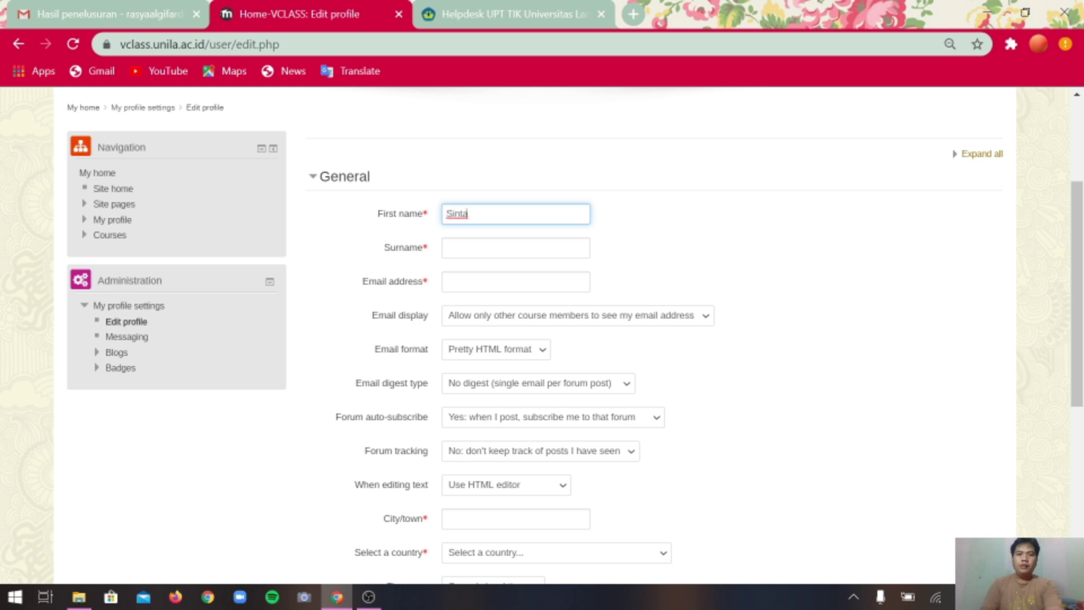
# Enter the user's first name and surname on the Edit profile form, then go to Gmail.
pyautogui.click(501, 247)
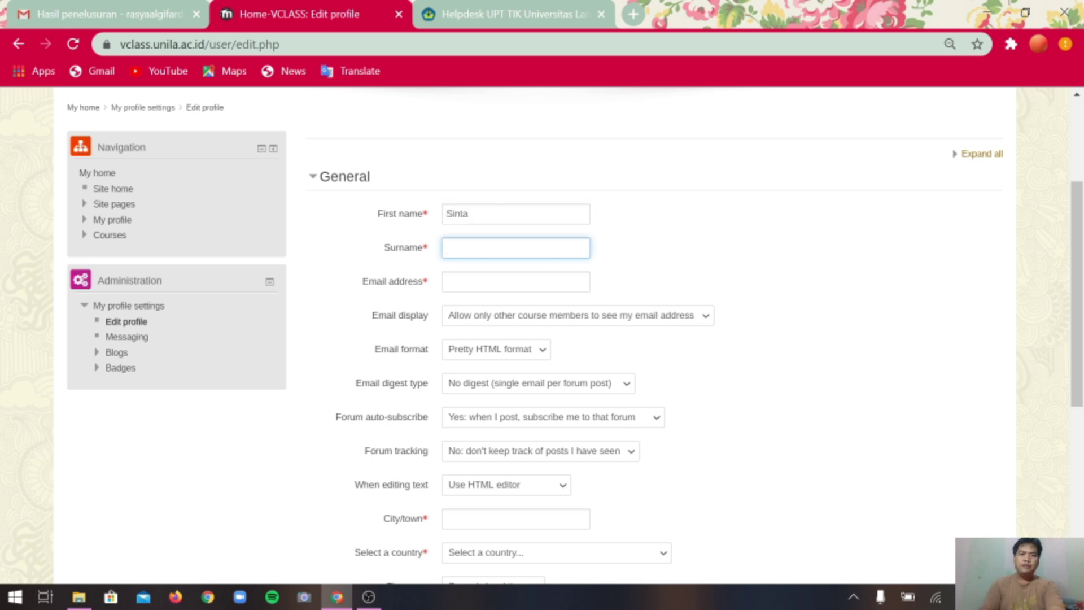
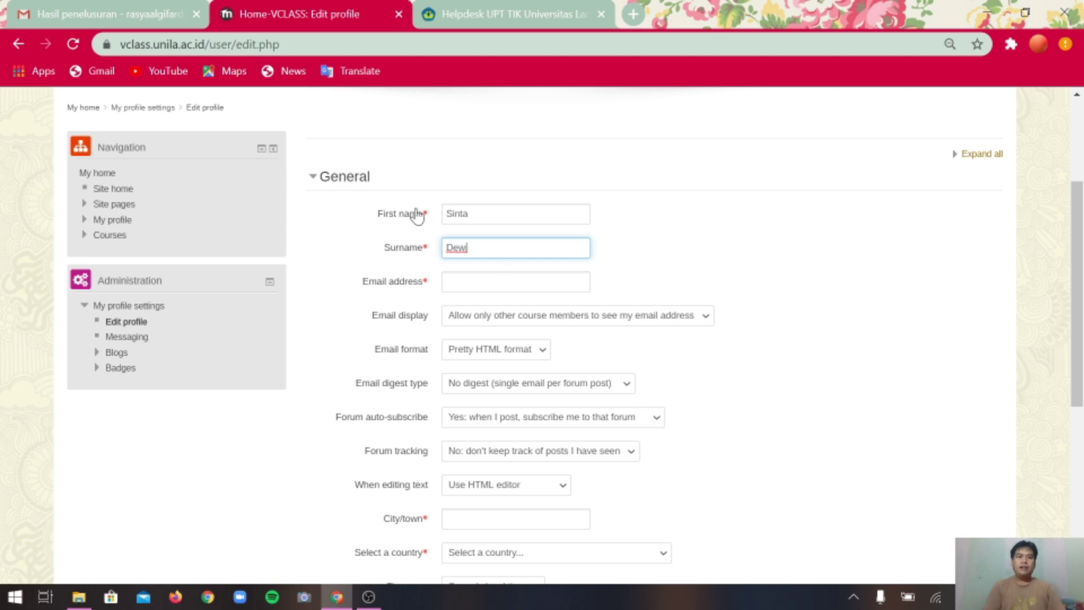
pyautogui.click(130, 17)
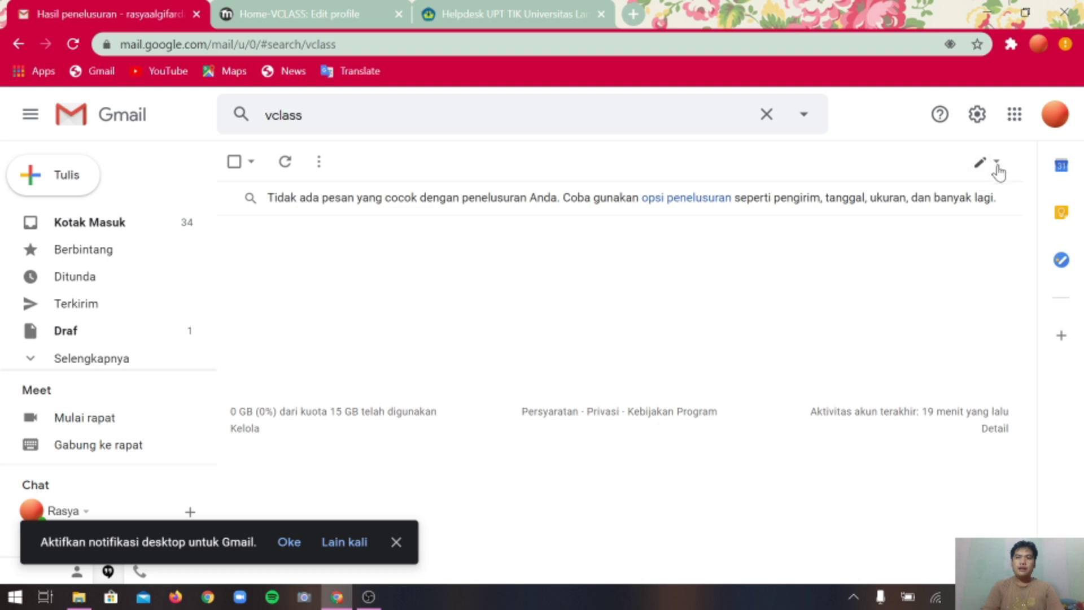
# Copy the signed-in Google account's email address into the profile's Email address field.
pyautogui.click(977, 114)
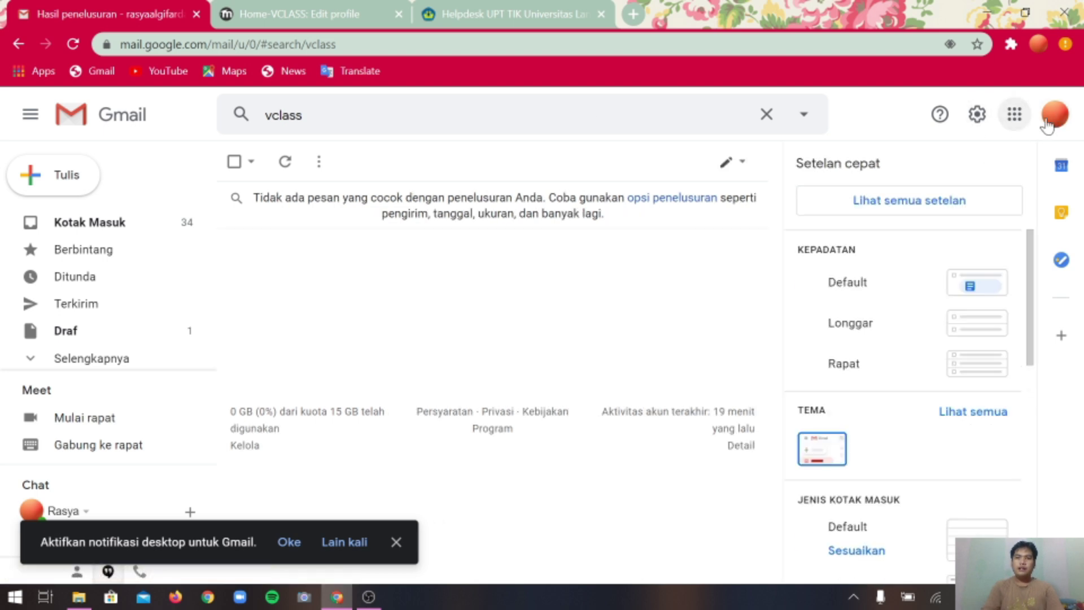
pyautogui.click(1047, 124)
pyautogui.moveTo(934, 266); pyautogui.dragTo(841, 274)
pyautogui.press('Escape')
pyautogui.click(310, 13)
pyautogui.press('Tab')
pyautogui.hotkey('ctrl', 'v')
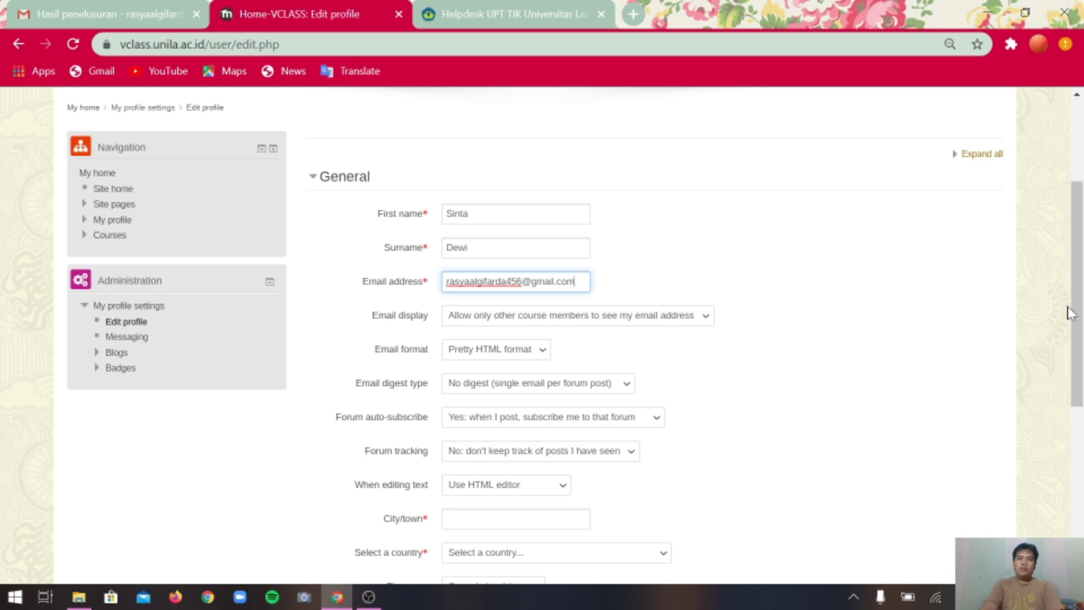
# Set City/town to Bandar Lampung and country to Indonesia on the profile form.
pyautogui.scroll(-4, 1073, 311)
pyautogui.click(516, 299)
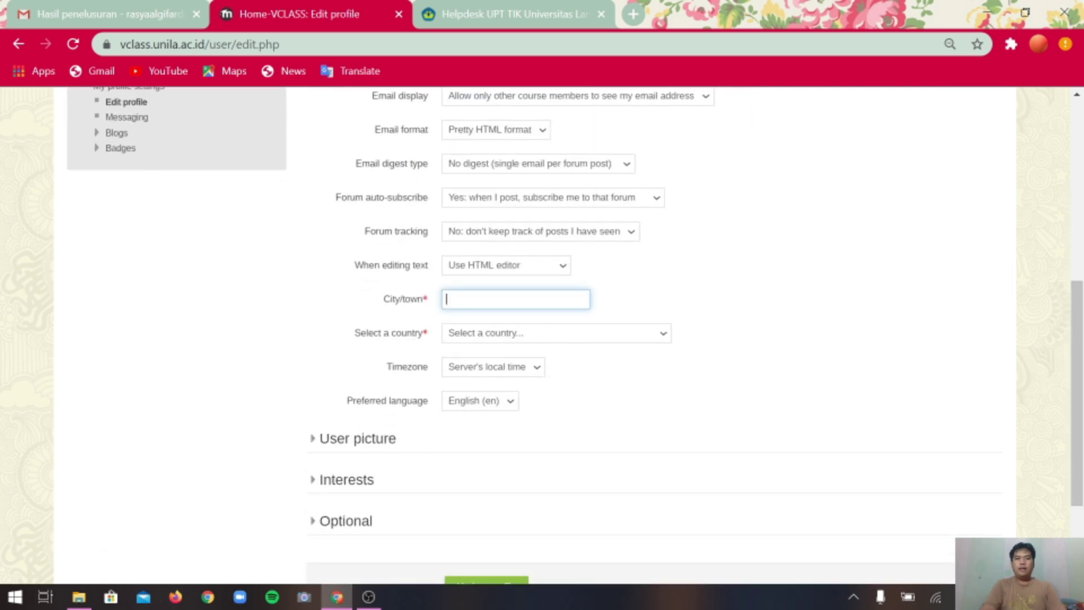
pyautogui.write('Bandar Lampung')
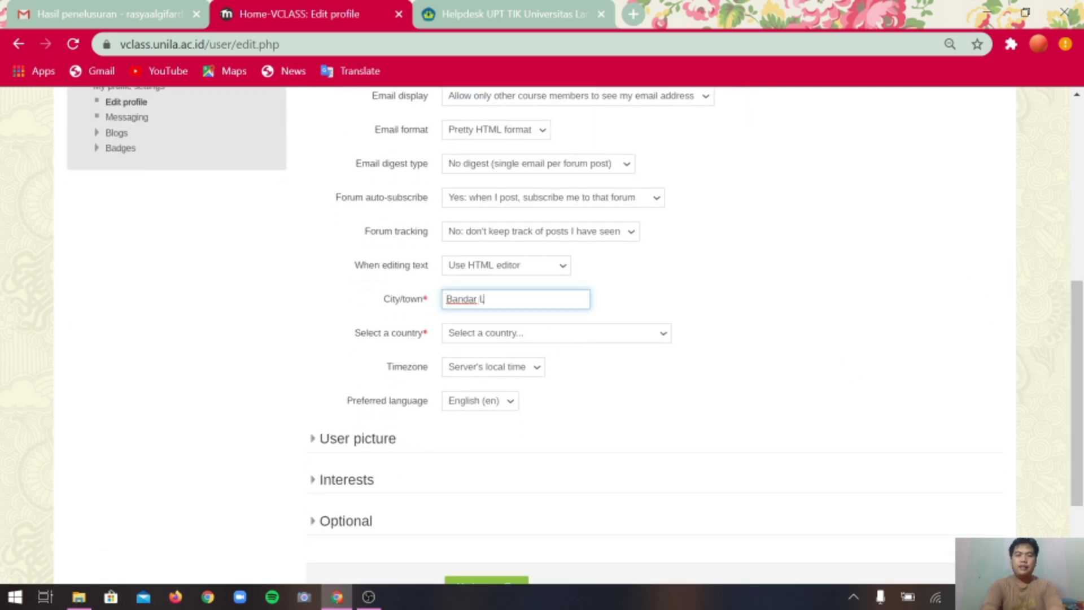
pyautogui.click(516, 336)
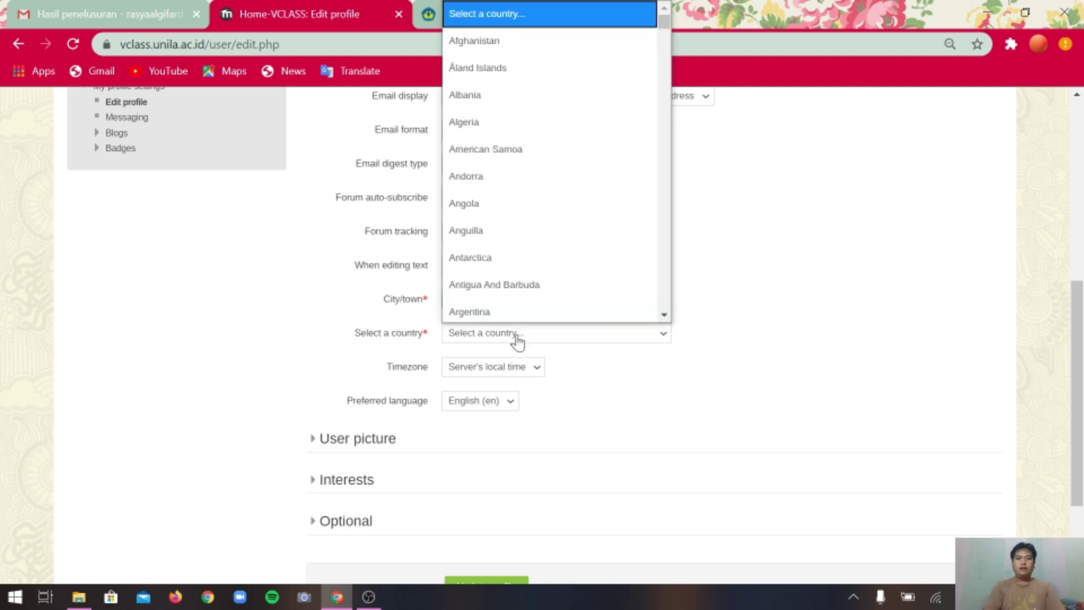
pyautogui.write('indo')
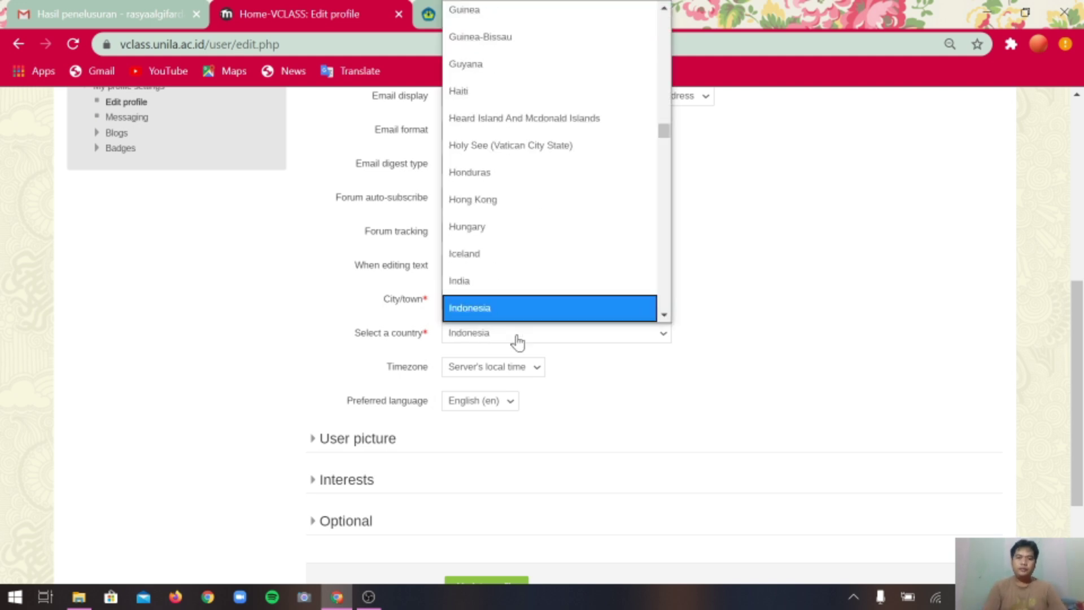
pyautogui.scroll(-1, 509, 316)
pyautogui.click(513, 263)
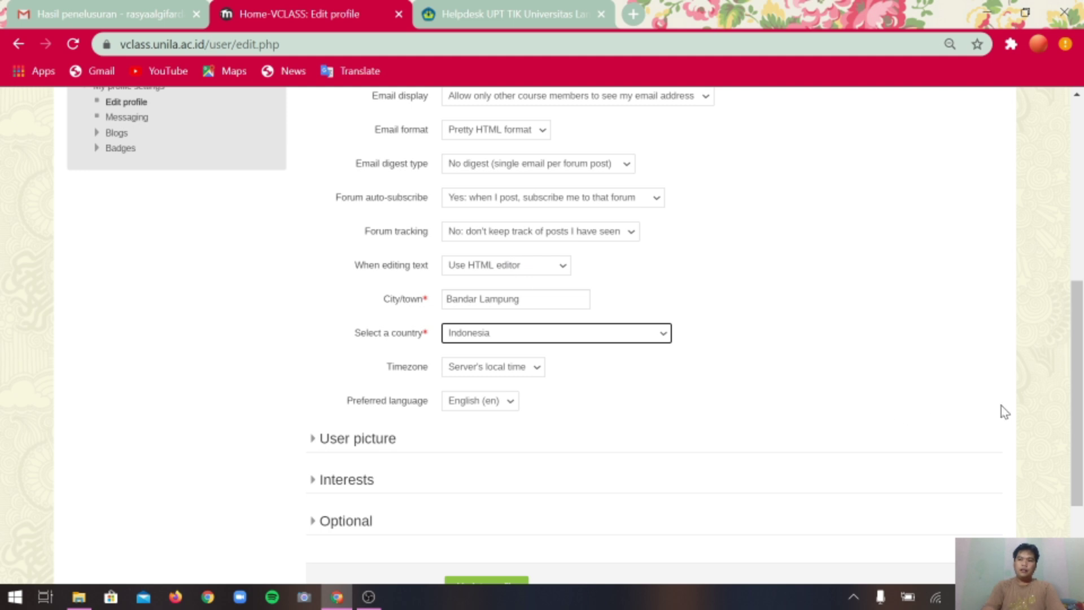
pyautogui.moveTo(1077, 407); pyautogui.dragTo(1077, 321)
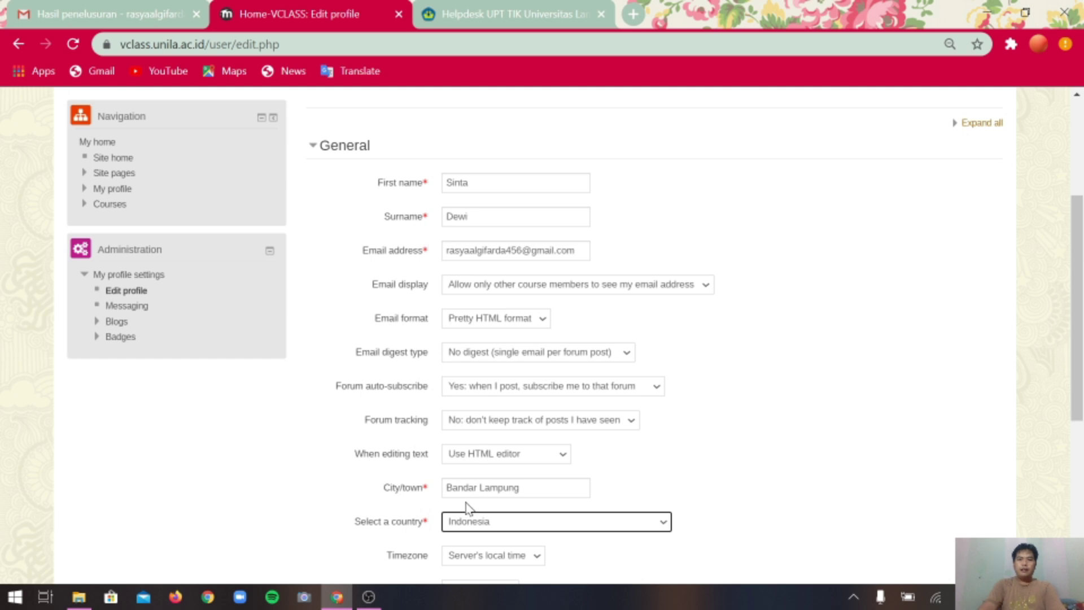
pyautogui.scroll(-5, 955, 453)
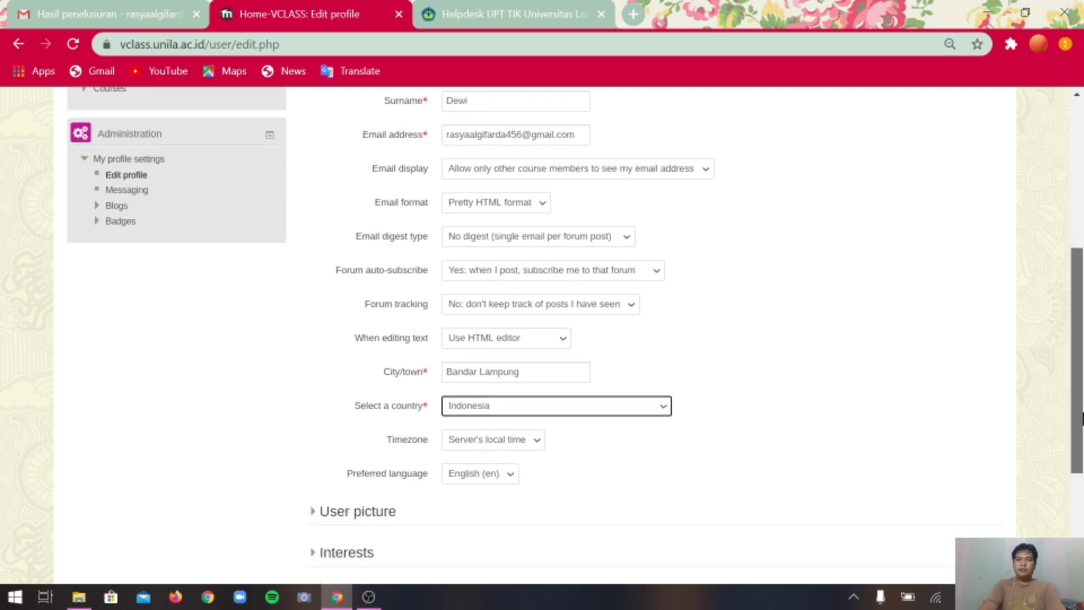
pyautogui.click(497, 477)
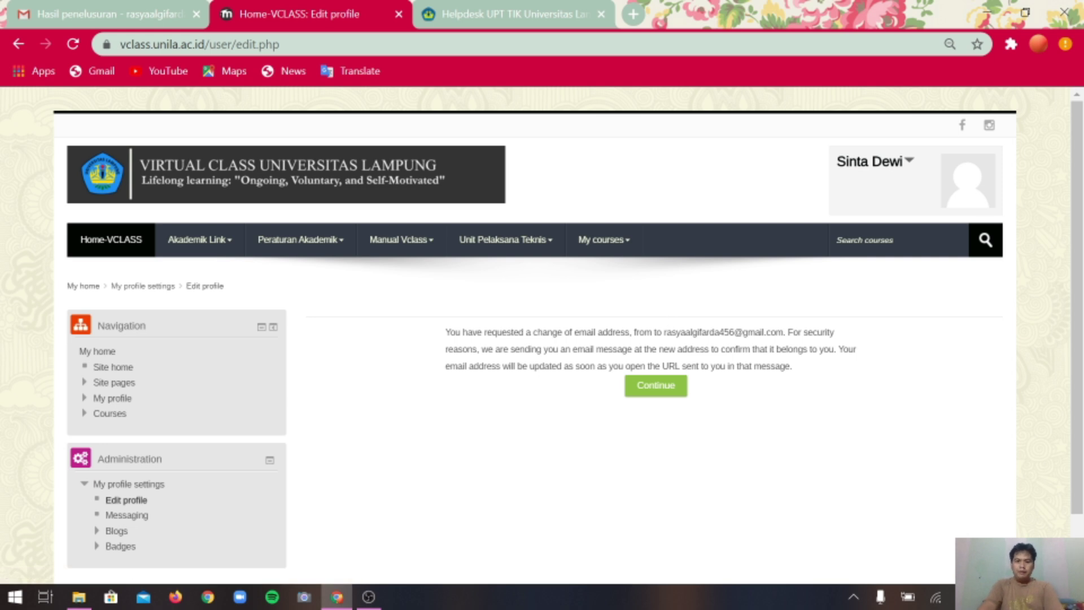
pyautogui.moveTo(445, 332); pyautogui.dragTo(741, 376)
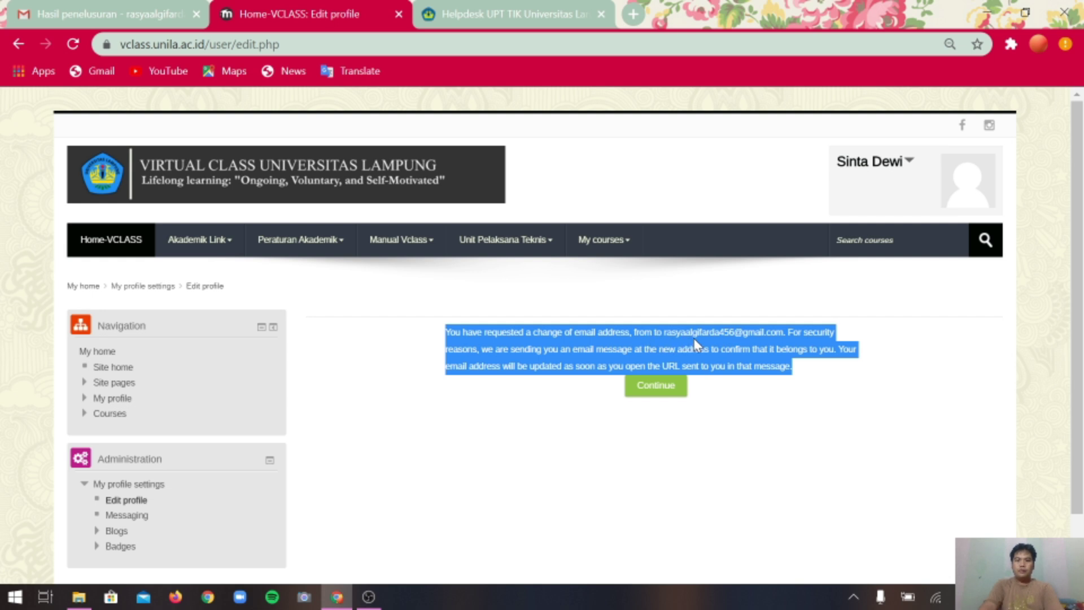
pyautogui.click(574, 354)
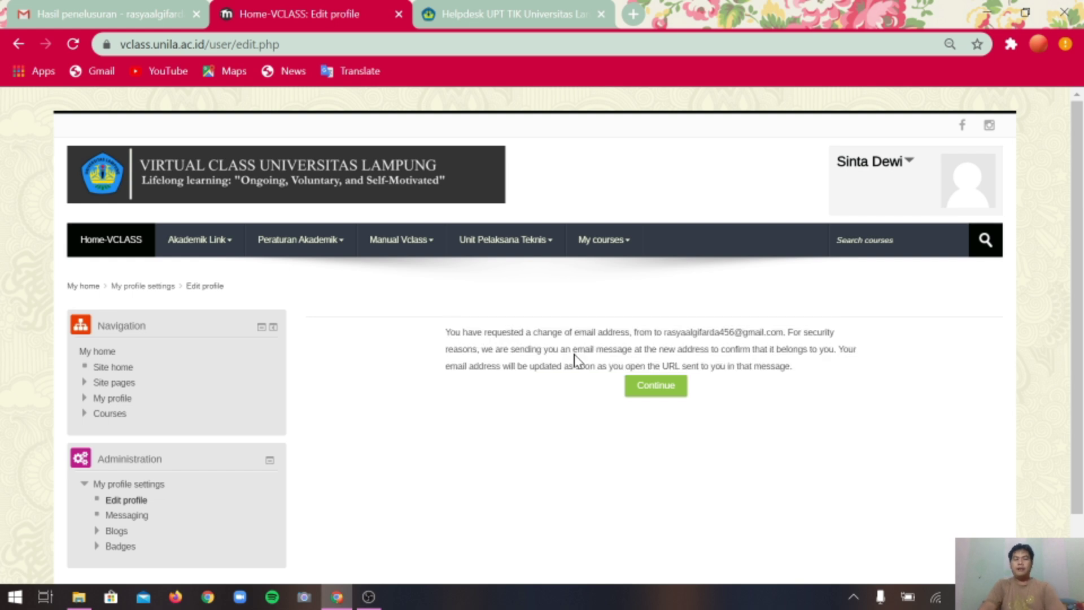
pyautogui.moveTo(793, 368); pyautogui.dragTo(446, 333)
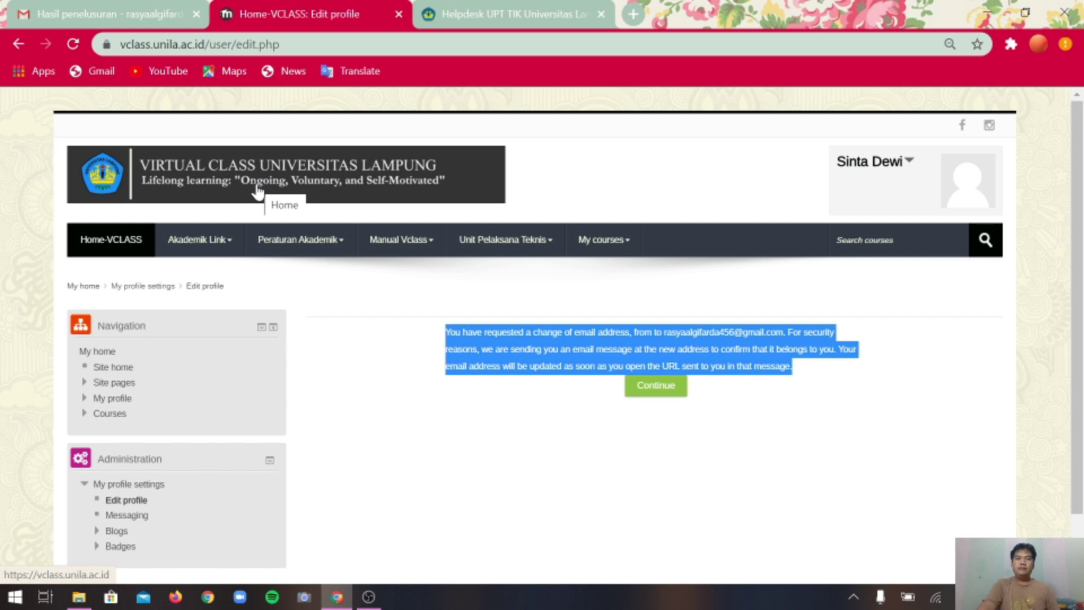
# Open the Virtual Class email-update confirmation message from the Gmail inbox.
pyautogui.click(141, 20)
pyautogui.click(114, 233)
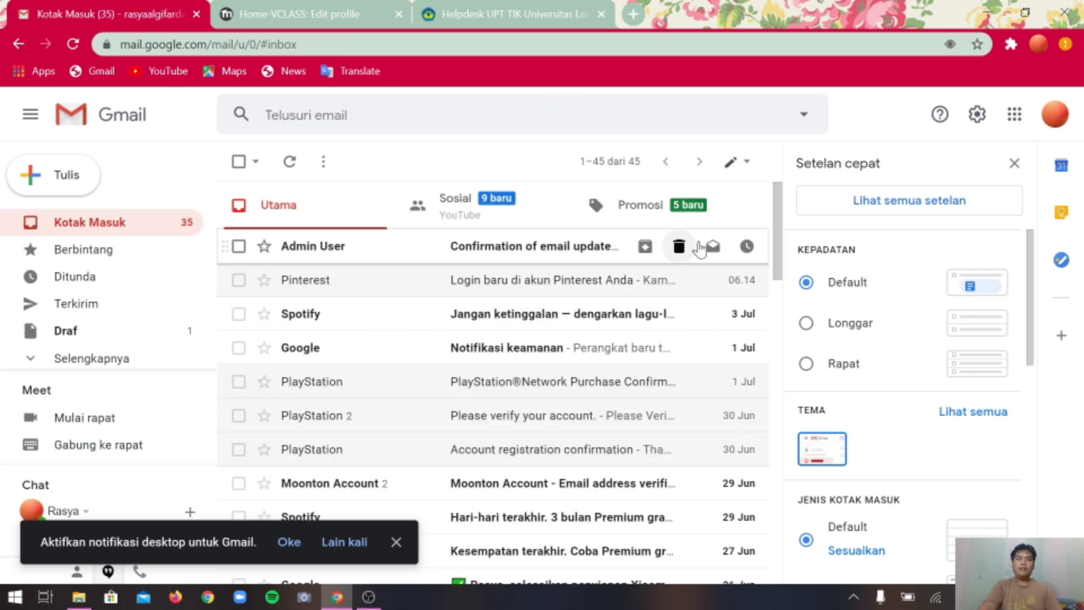
pyautogui.click(1015, 164)
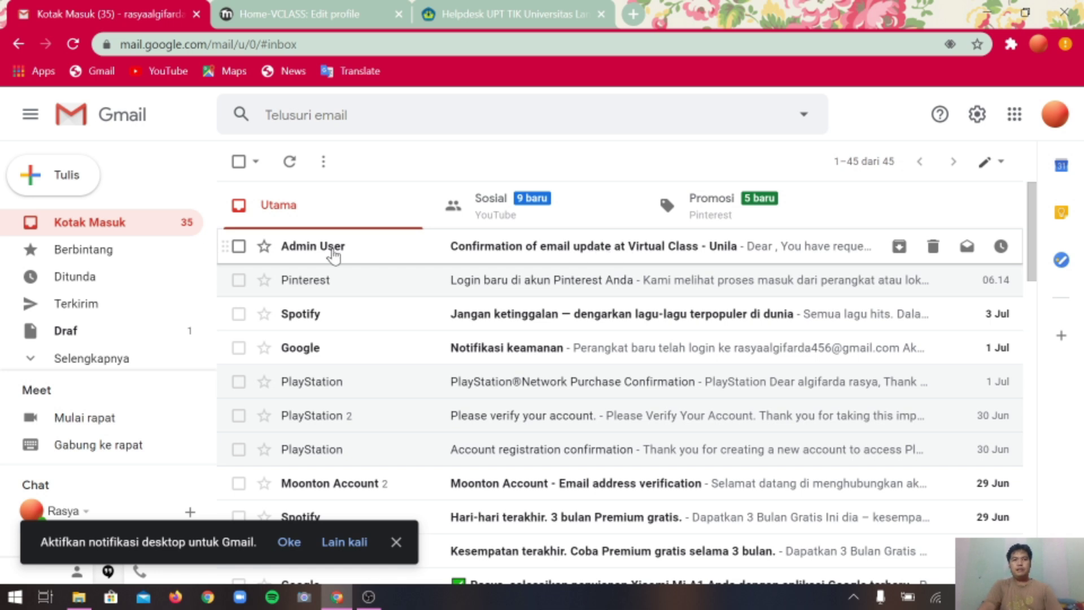
pyautogui.click(599, 254)
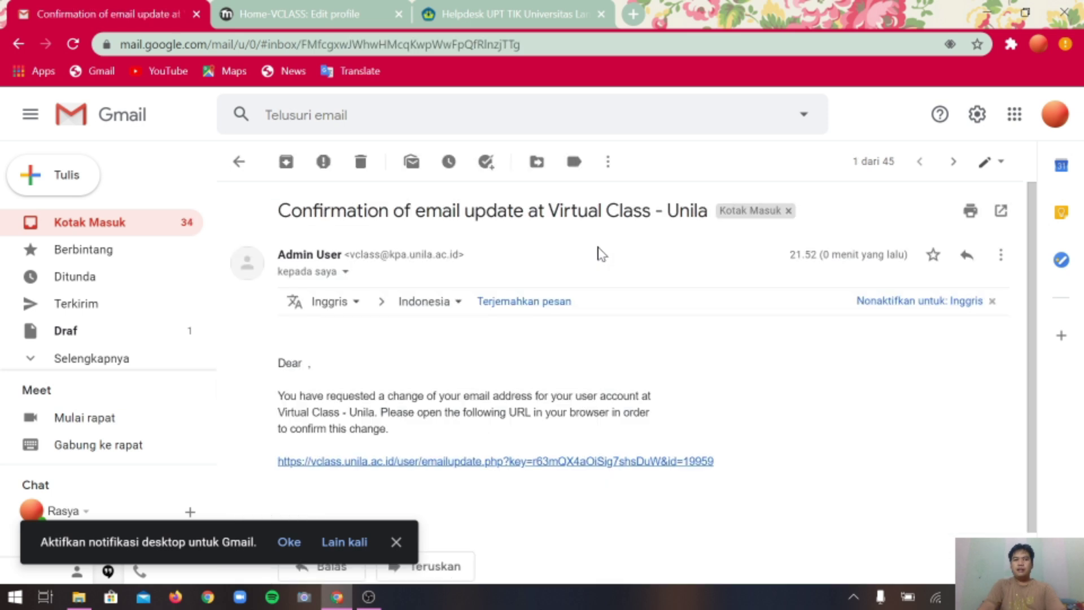
# Open the message's confirmation link in a new browser tab.
pyautogui.moveTo(724, 467); pyautogui.dragTo(293, 476)
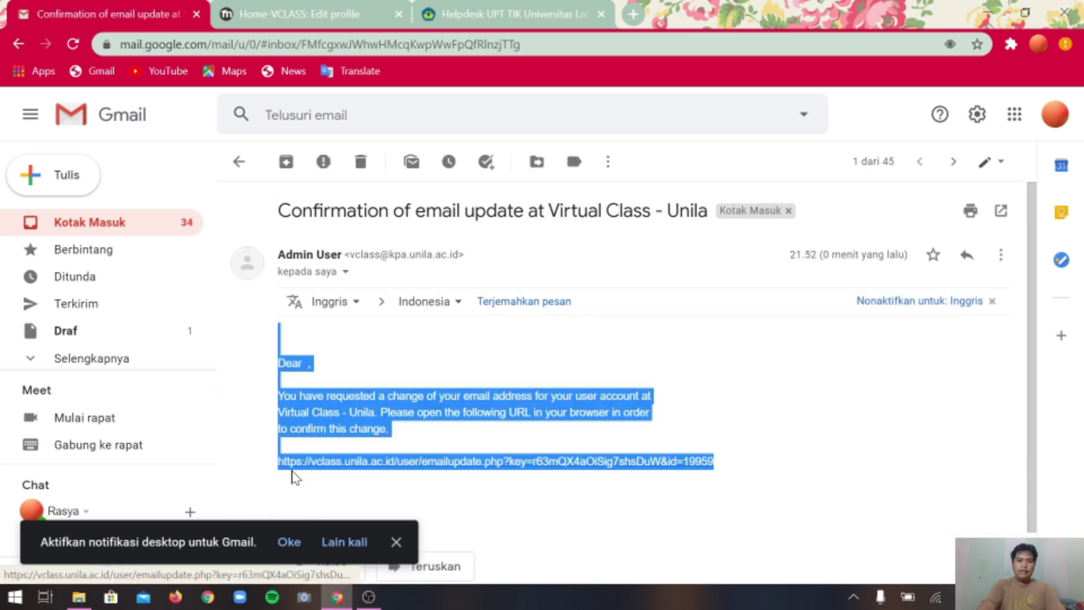
pyautogui.click(396, 542)
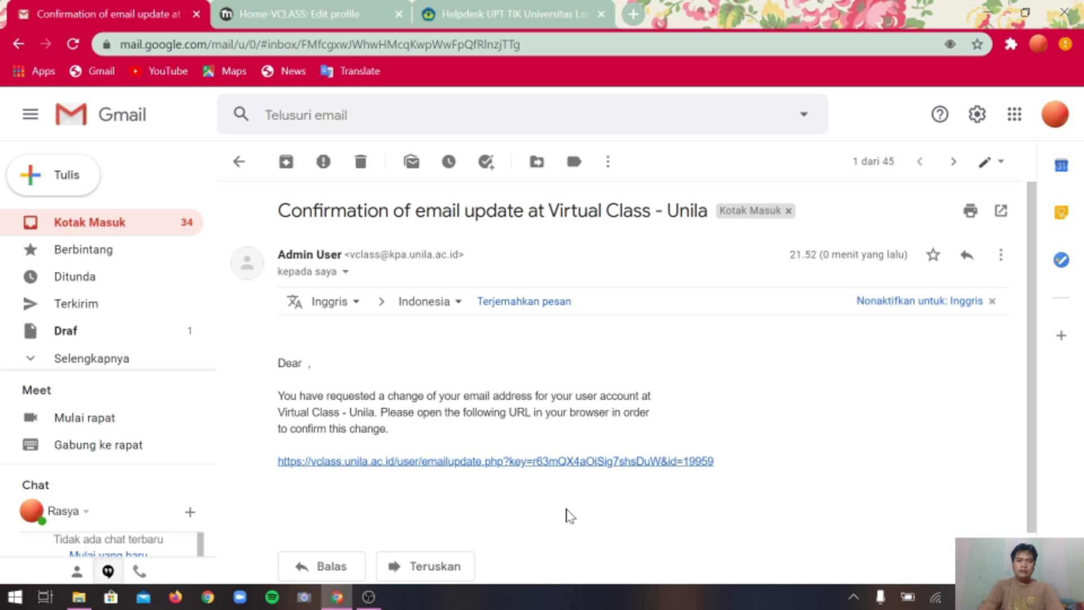
pyautogui.rightClick(588, 466)
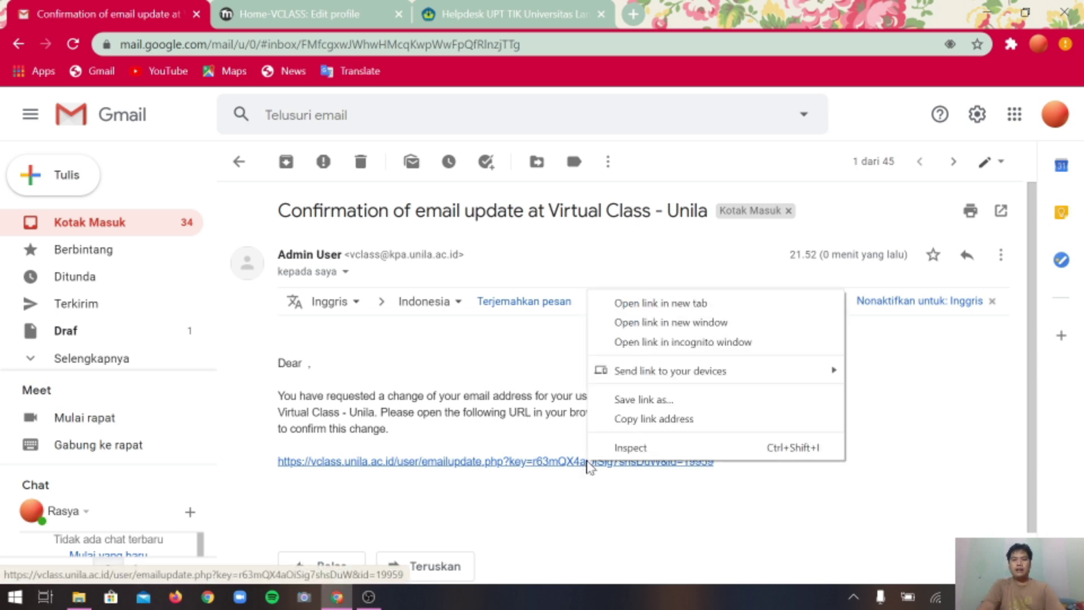
pyautogui.click(655, 304)
# Check the email-updated success message, continue, and scroll the Edit profile form to the new address.
pyautogui.click(333, 14)
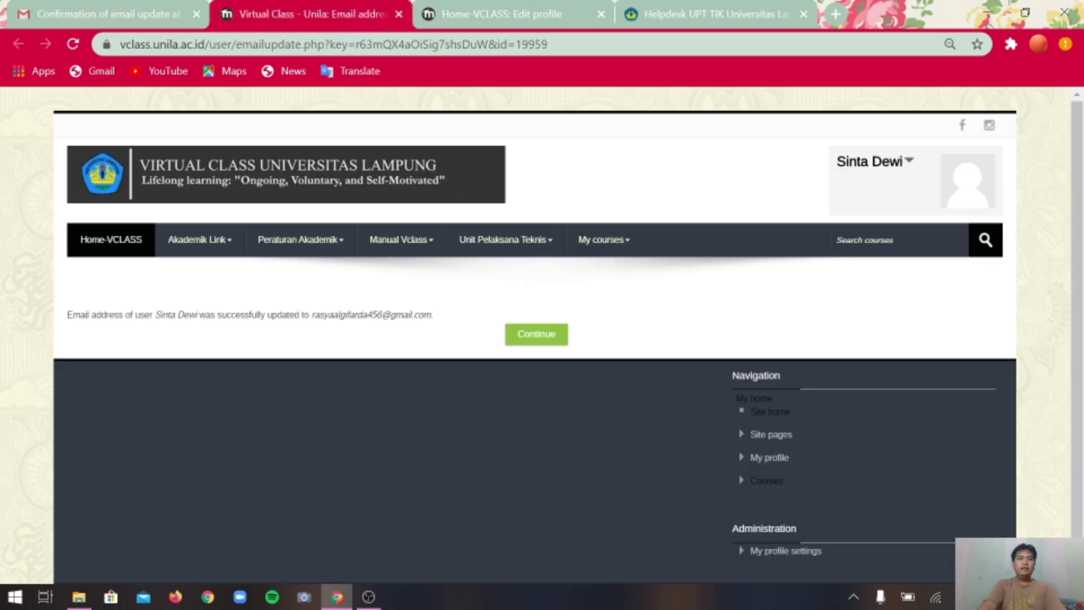
pyautogui.tripleClick(324, 310)
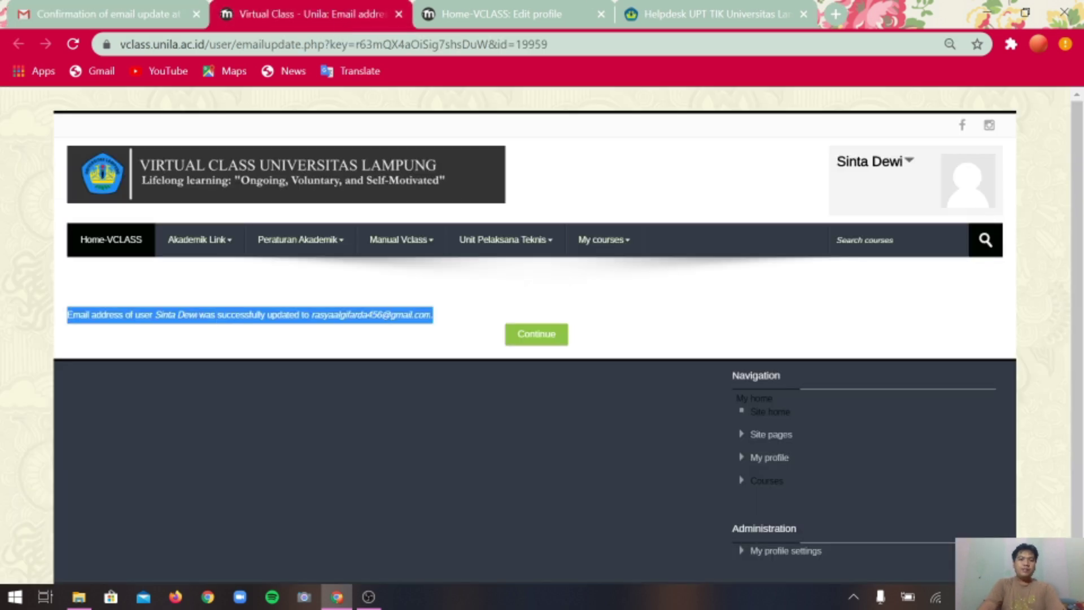
pyautogui.doubleClick(345, 315)
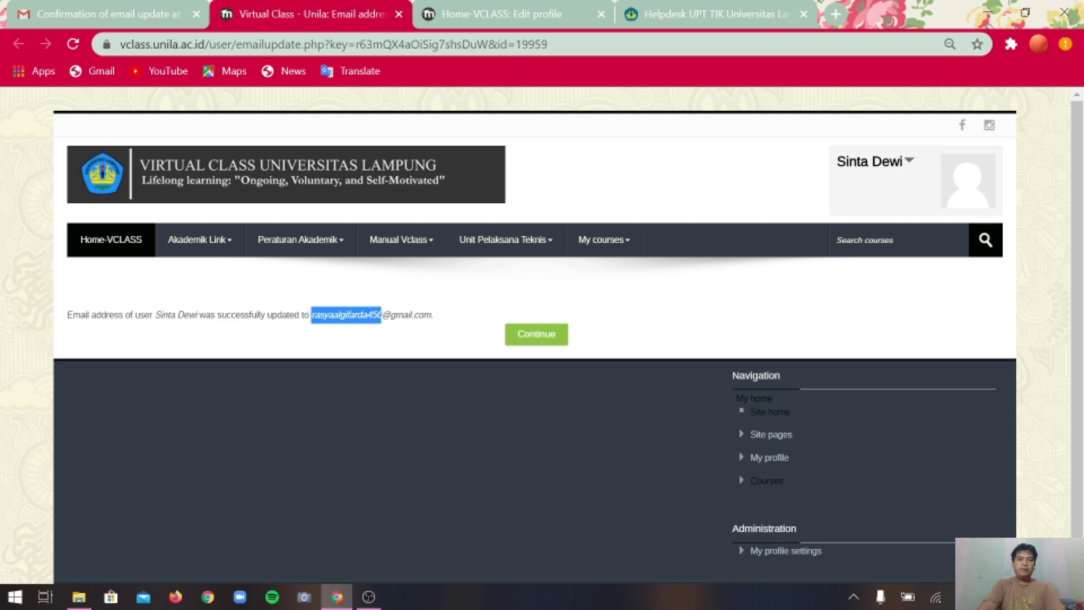
pyautogui.click(544, 341)
pyautogui.scroll(-2, 548, 355)
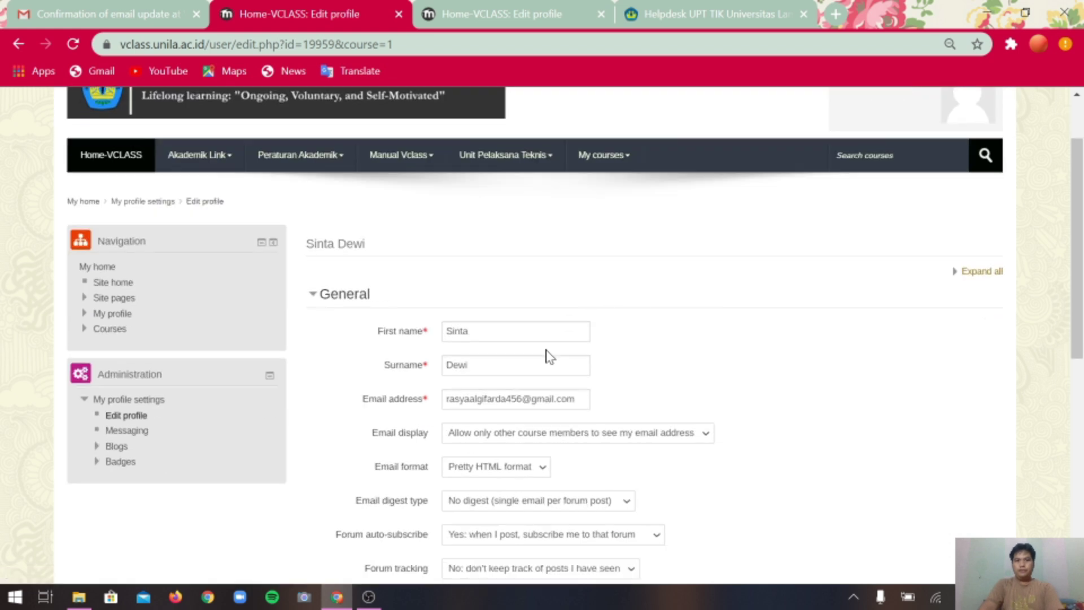
pyautogui.scroll(-2, 547, 357)
pyautogui.moveTo(1076, 255); pyautogui.dragTo(1075, 413)
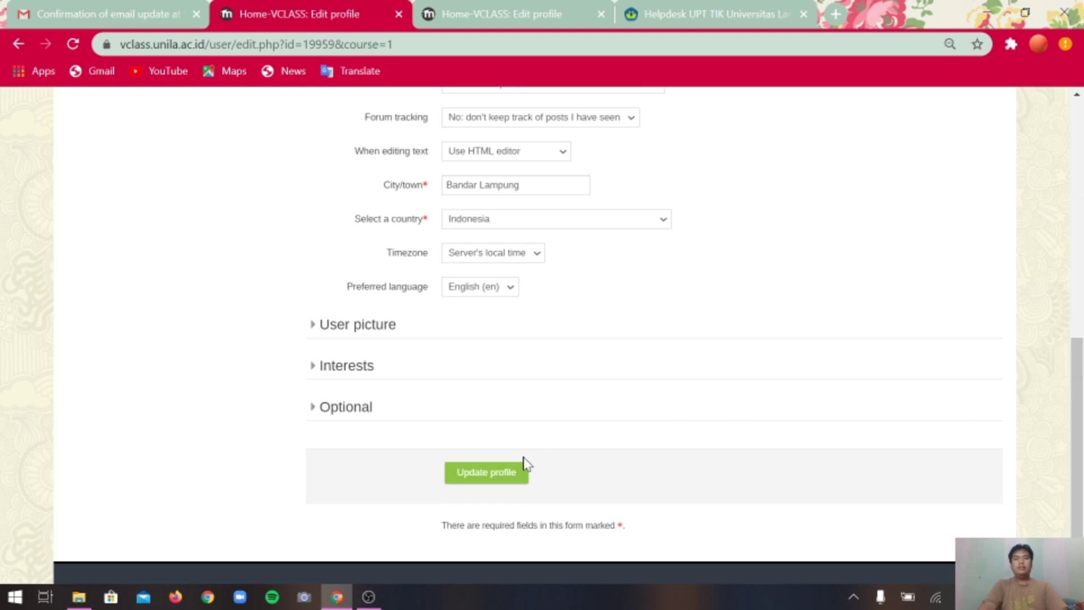
# Save with Update profile and review the public profile showing Indonesia and Bandar Lampung.
pyautogui.click(494, 480)
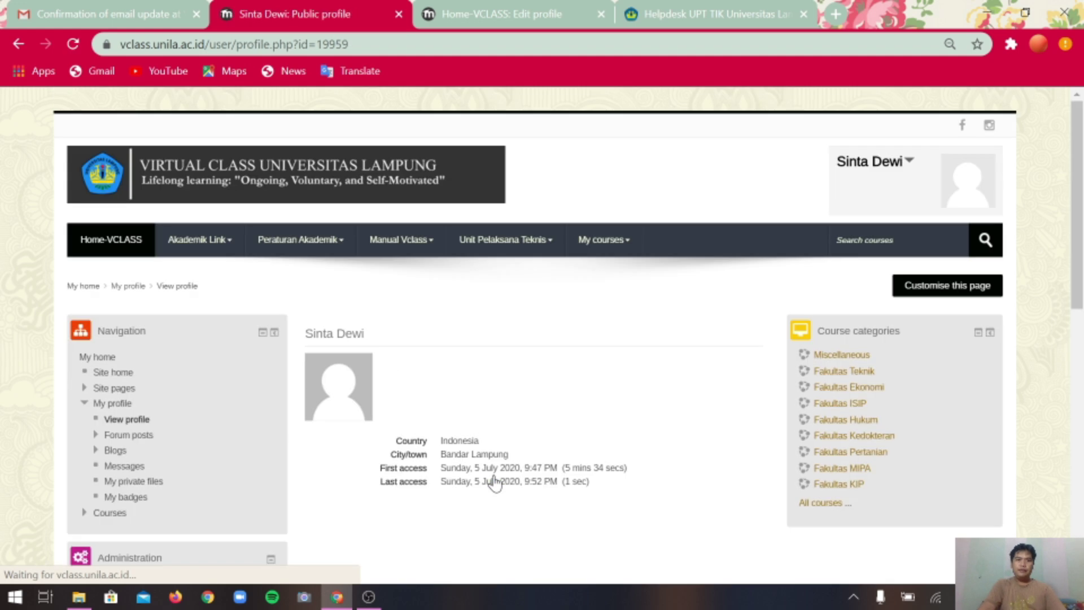
pyautogui.scroll(-1, 671, 279)
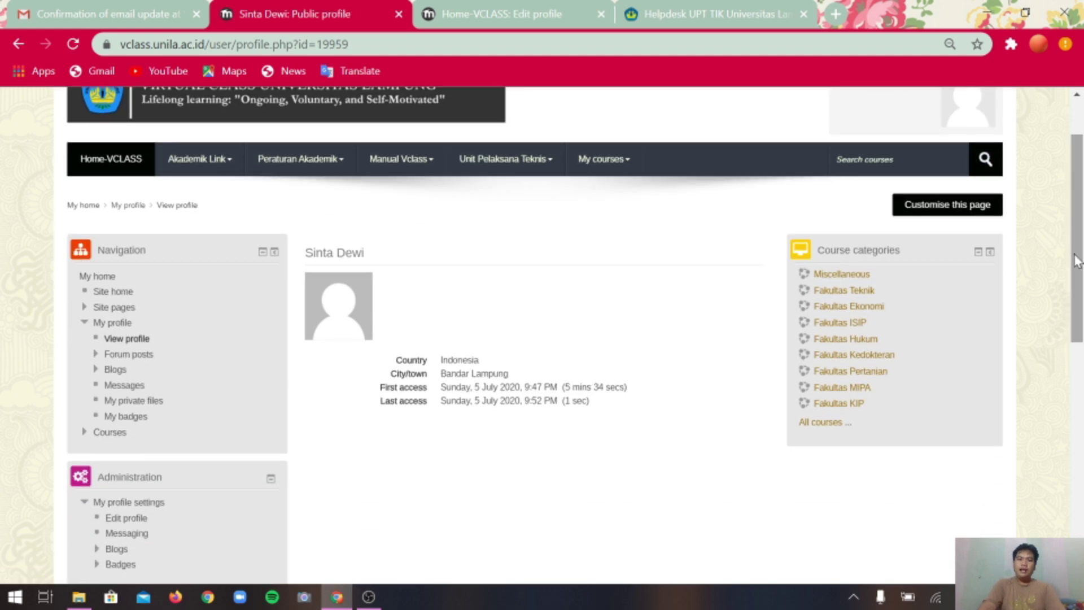
pyautogui.scroll(1, 497, 329)
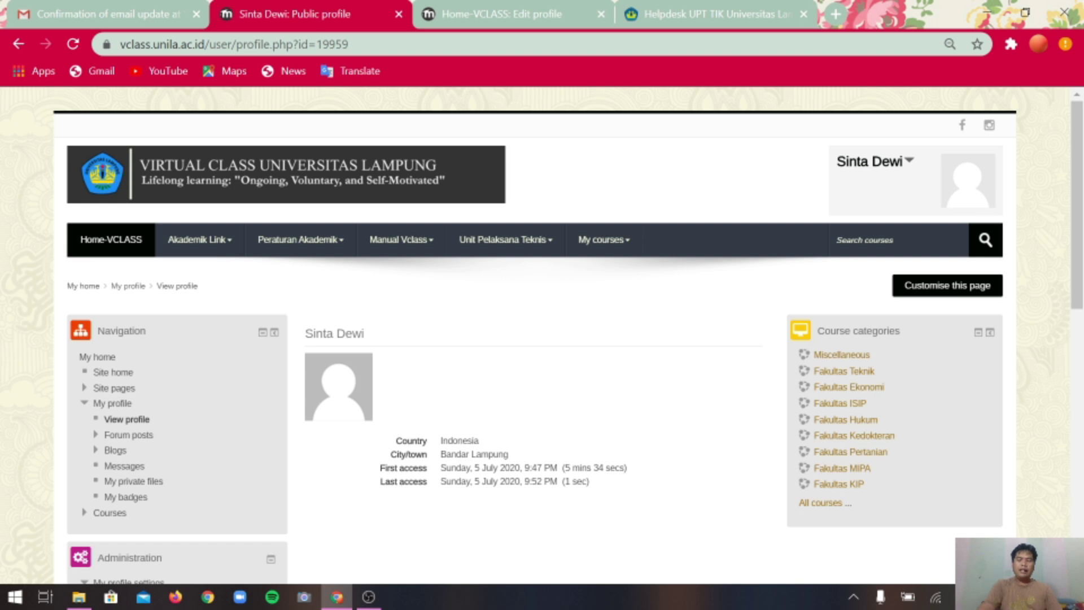
pyautogui.moveTo(607, 491); pyautogui.dragTo(395, 446)
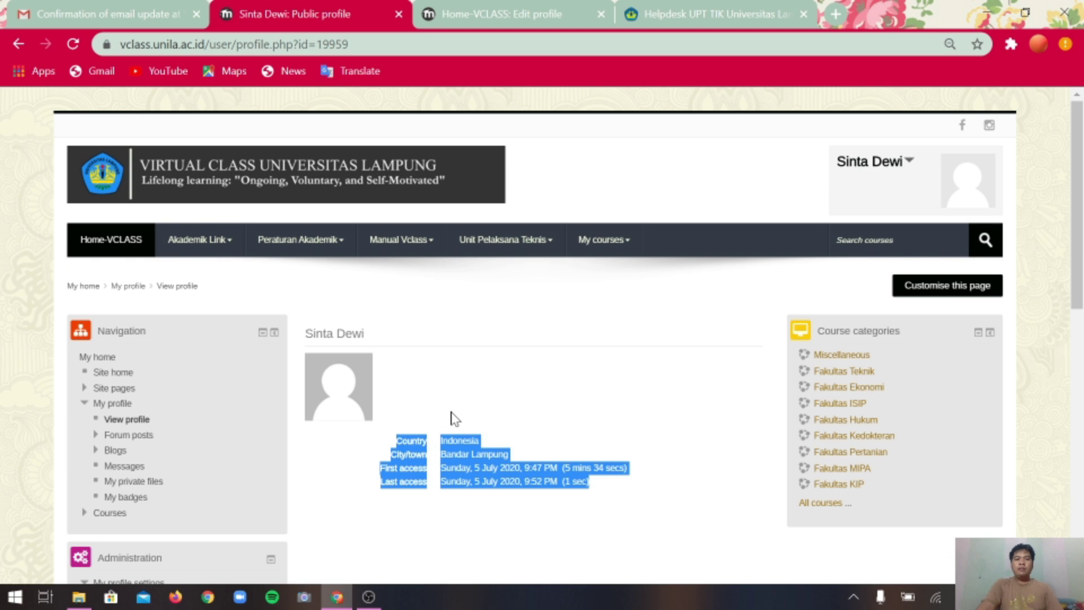
pyautogui.click(500, 399)
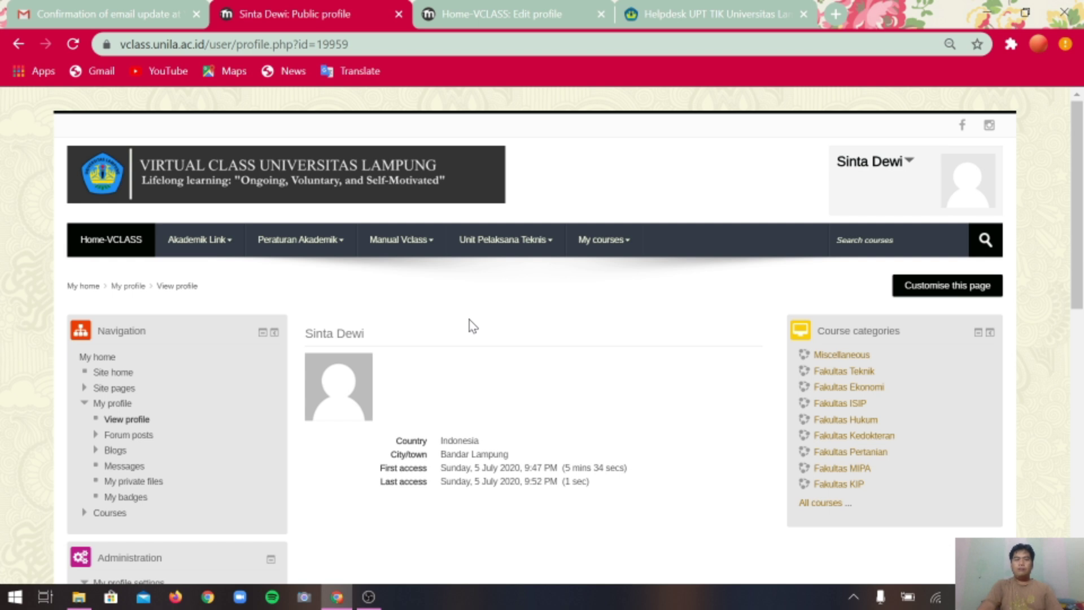
pyautogui.moveTo(426, 254)
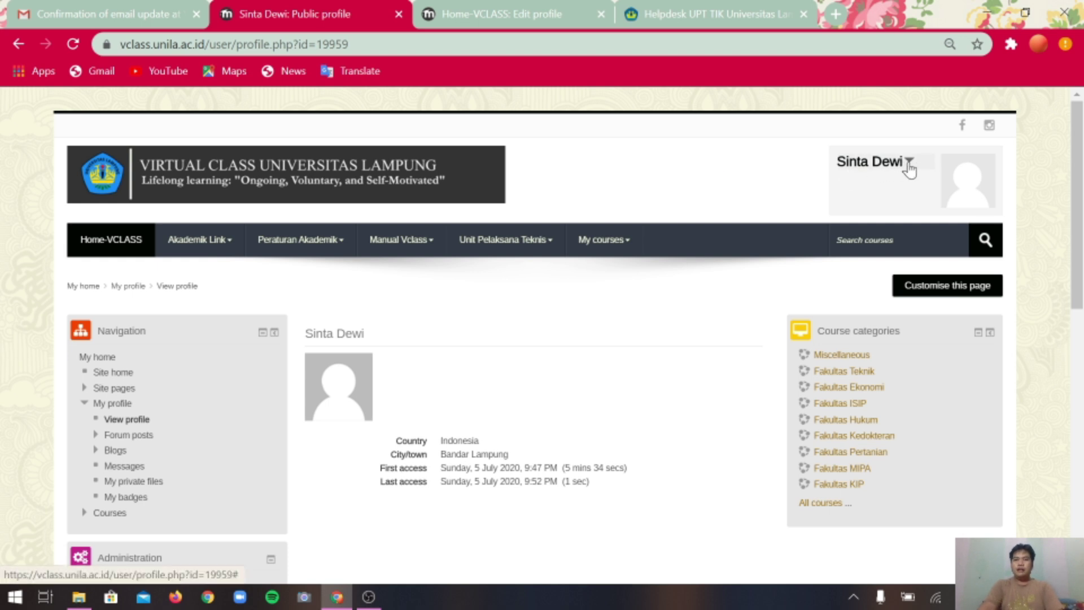
# Log out of Virtual Class Unila from the user menu.
pyautogui.click(881, 166)
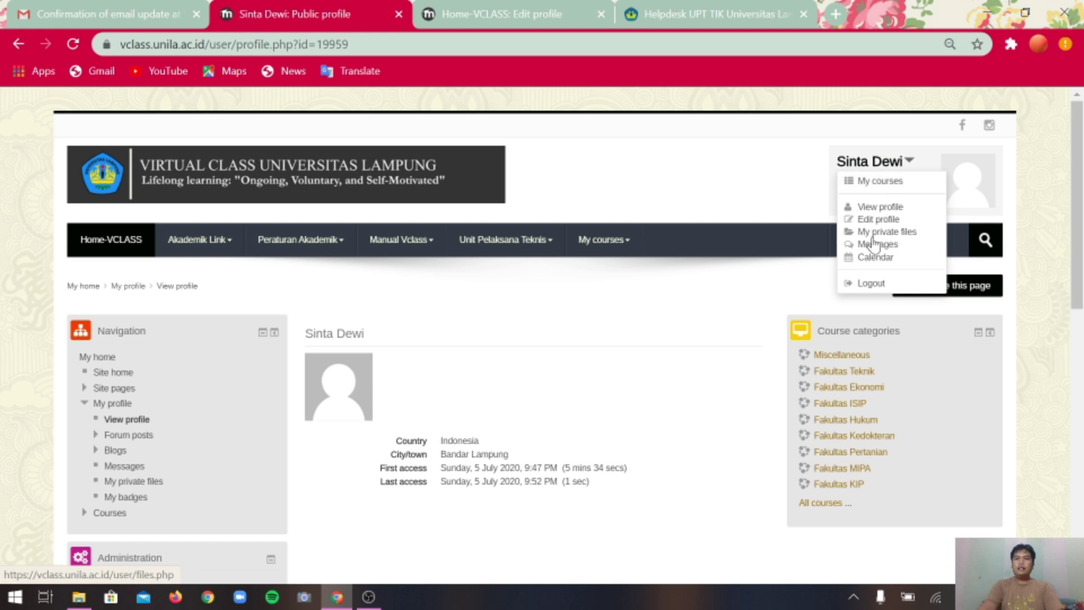
pyautogui.click(868, 284)
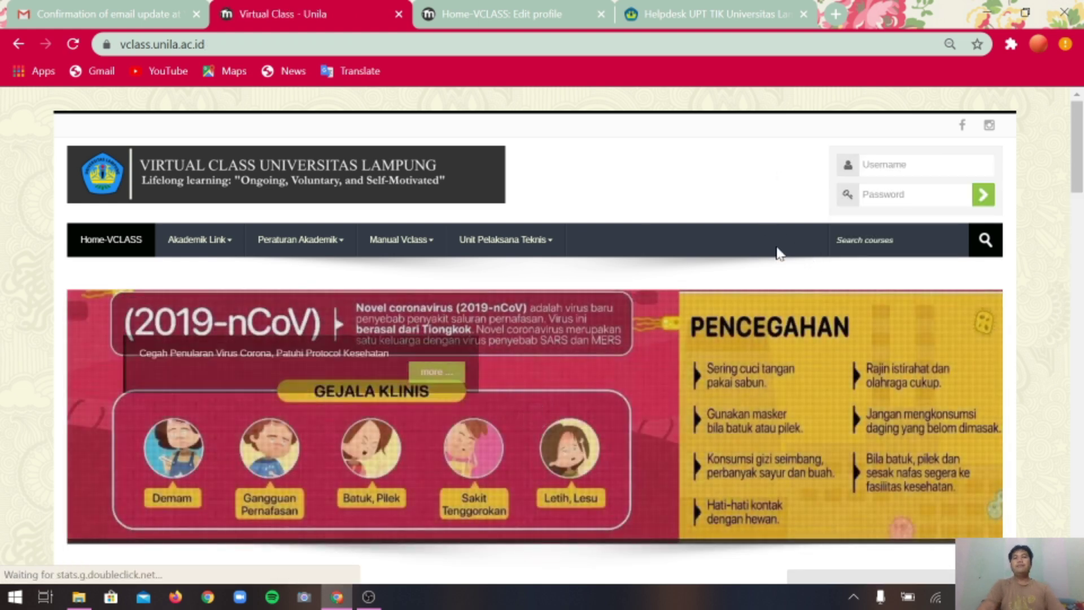
pyautogui.scroll(-3, 779, 251)
pyautogui.scroll(-3, 782, 253)
pyautogui.scroll(6, 786, 250)
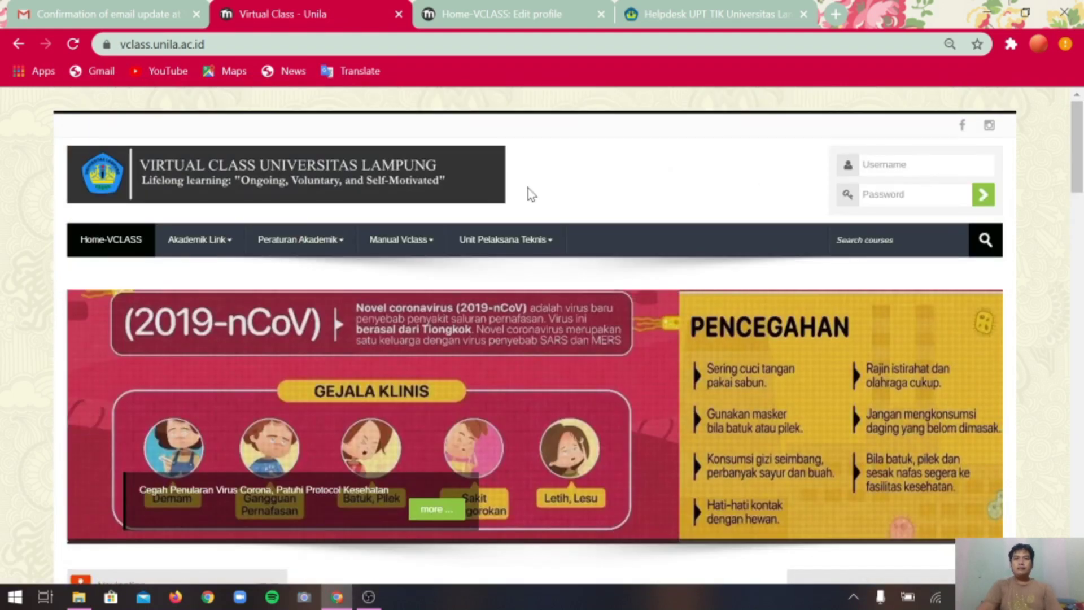
# Fill the home page login form with the username and password again.
pyautogui.click(870, 165)
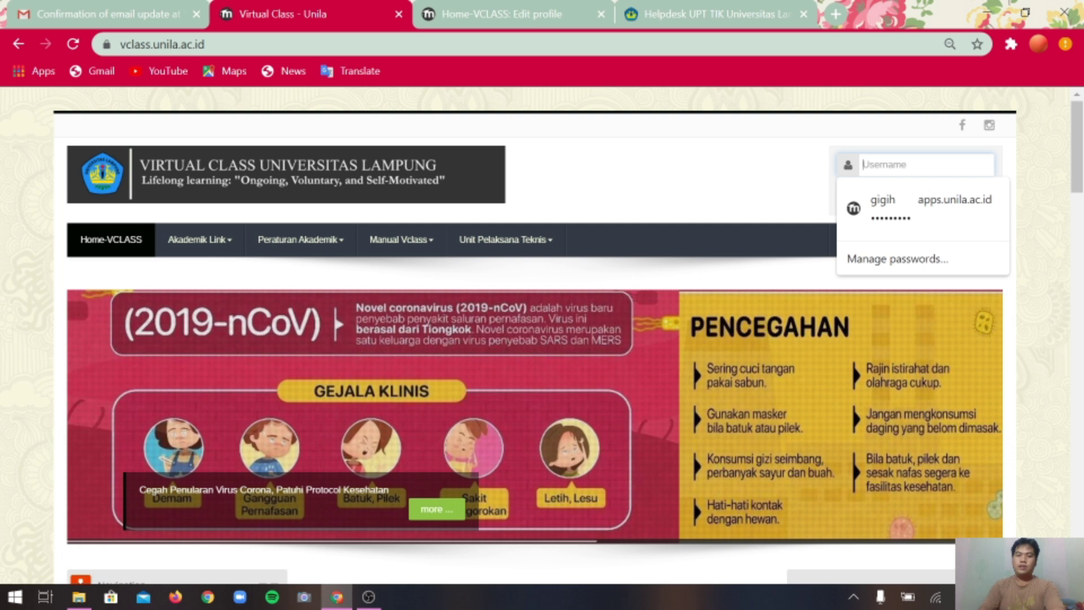
pyautogui.write('sinta')
pyautogui.press('Tab')
pyautogui.write('••••••')
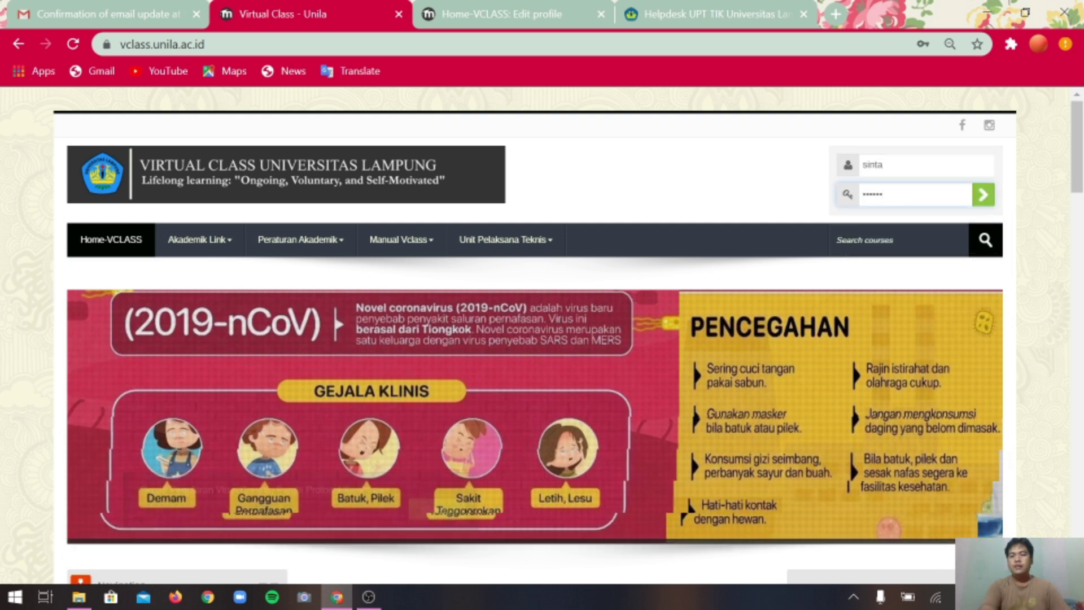
# Locate the helpdesk web address and bring up the Helpdesk TIK Unila SSO login page.
pyautogui.scroll(-2, 1077, 186)
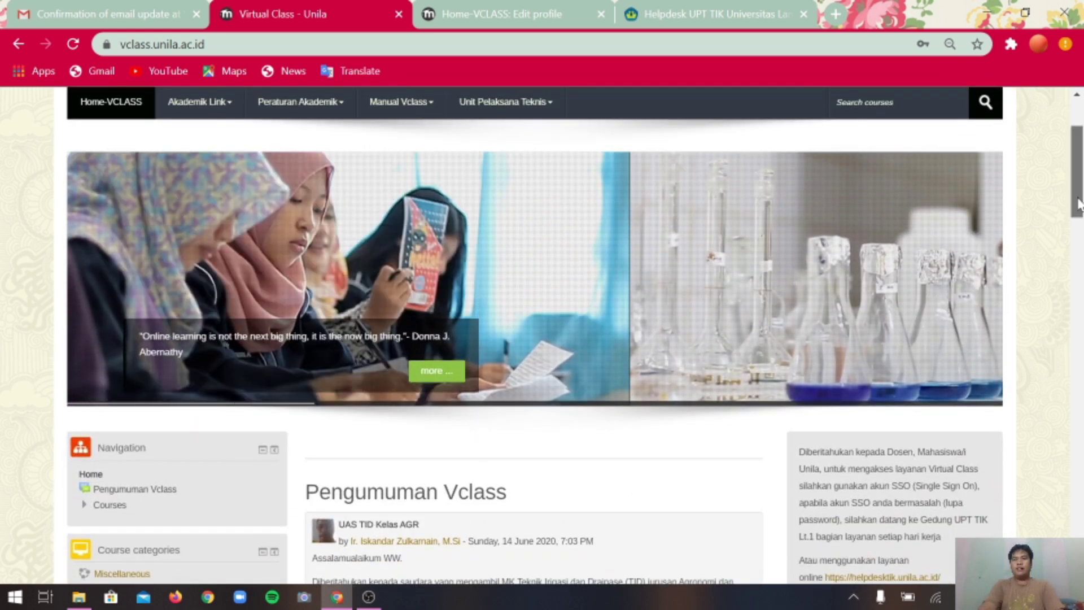
pyautogui.moveTo(1078, 203); pyautogui.dragTo(1079, 198)
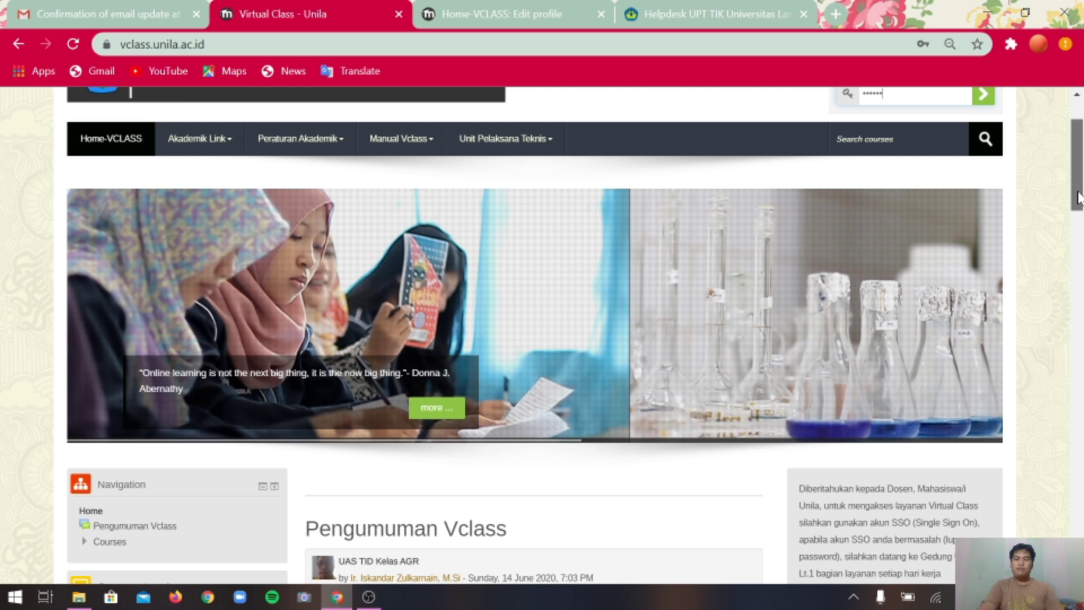
pyautogui.scroll(-3, 1078, 198)
pyautogui.moveTo(944, 396); pyautogui.dragTo(826, 396)
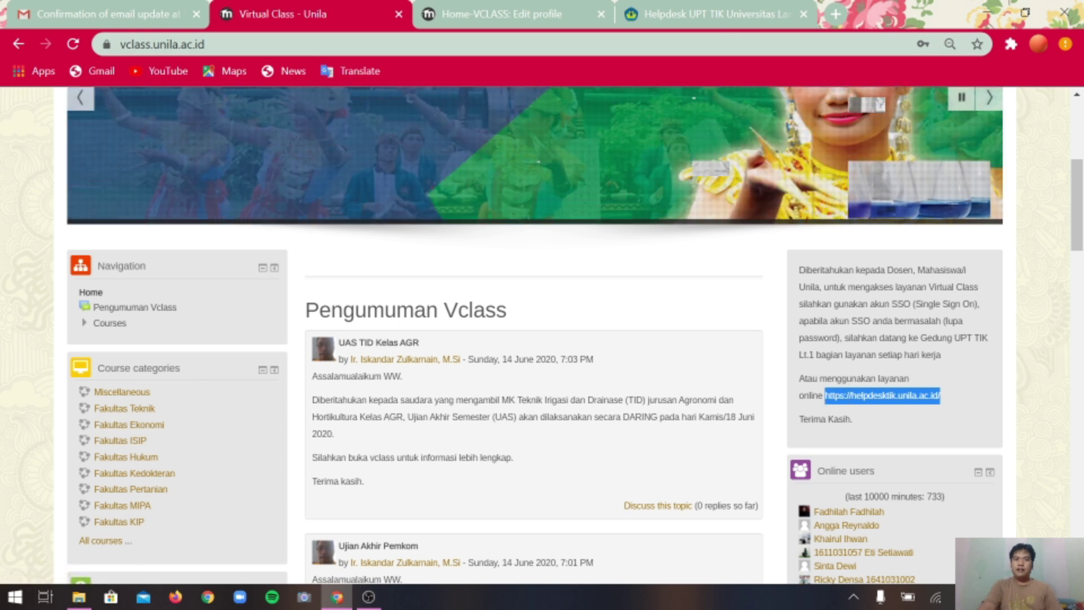
pyautogui.click(728, 22)
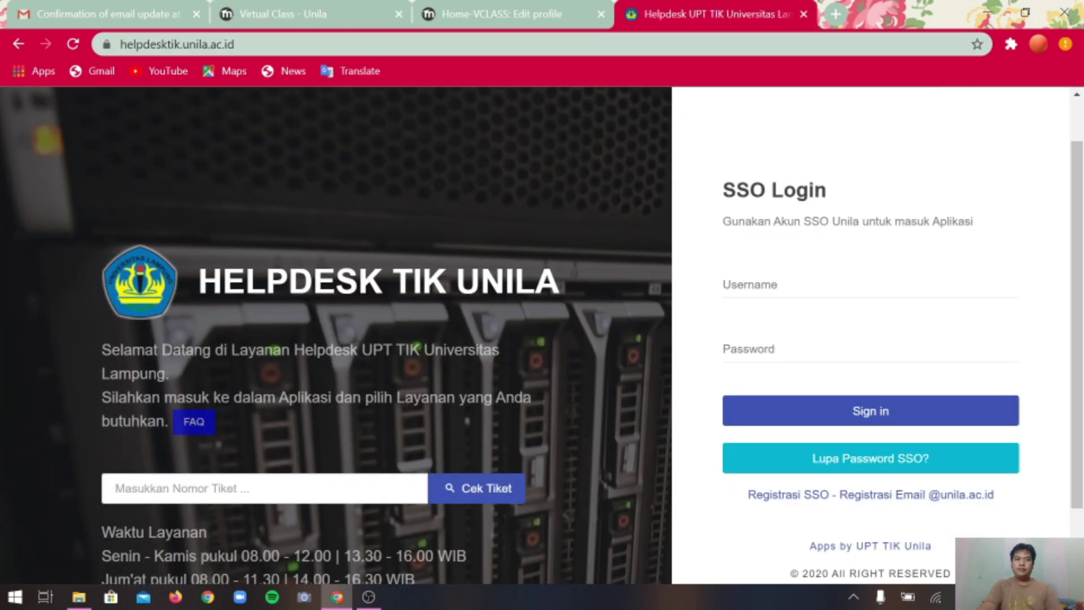